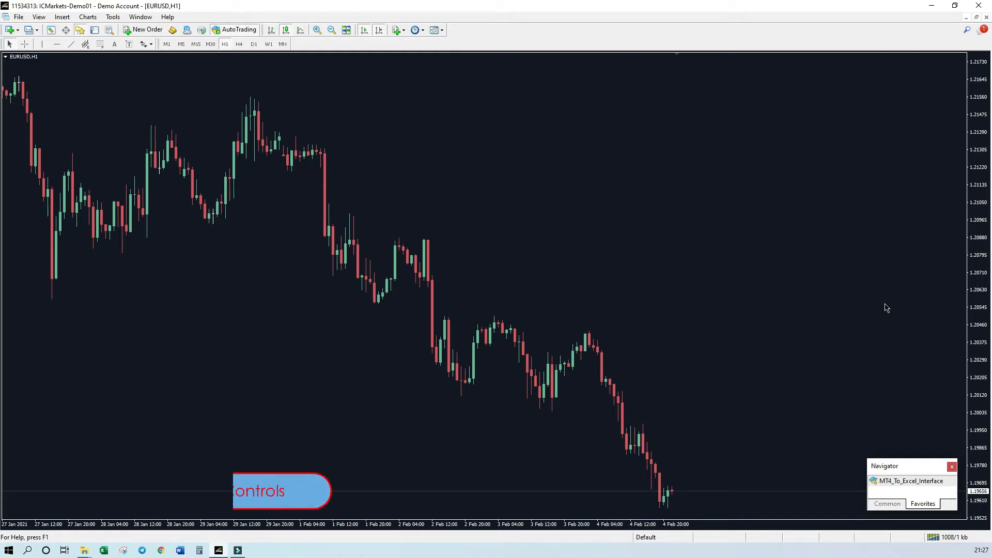
Check the contents of the Controls folder in the terminal's data folder under MQL4 > Include, and close the folder window
left_click(18, 17)
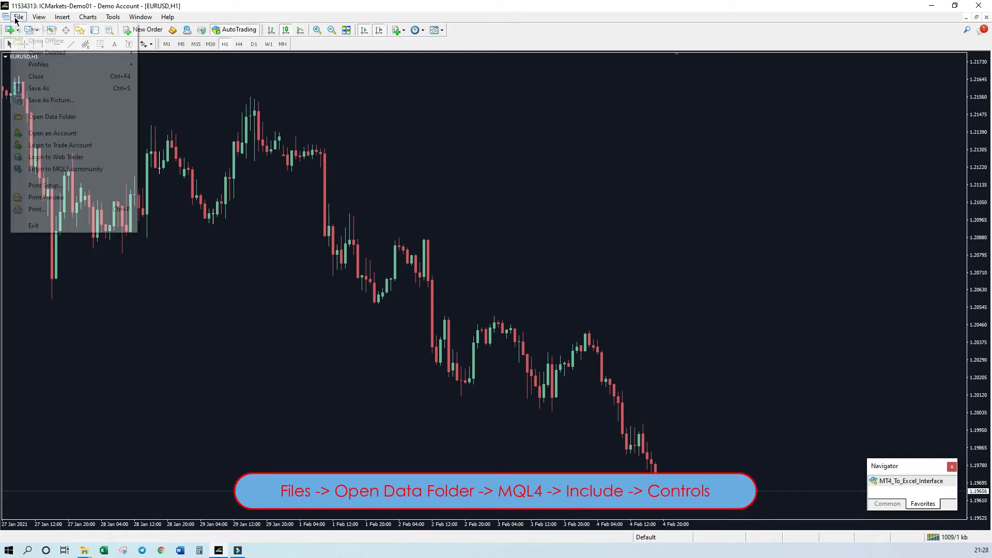
left_click(53, 116)
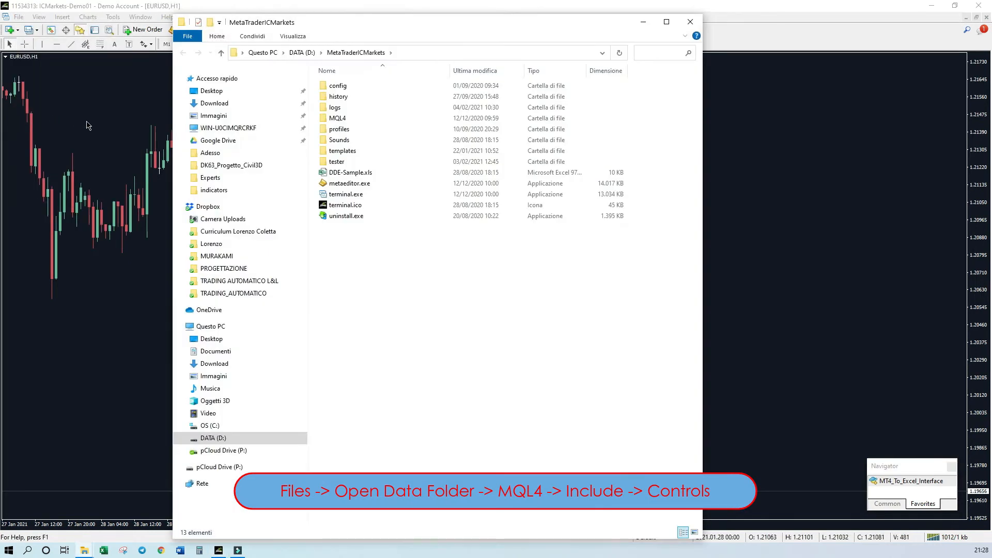
double_click(337, 118)
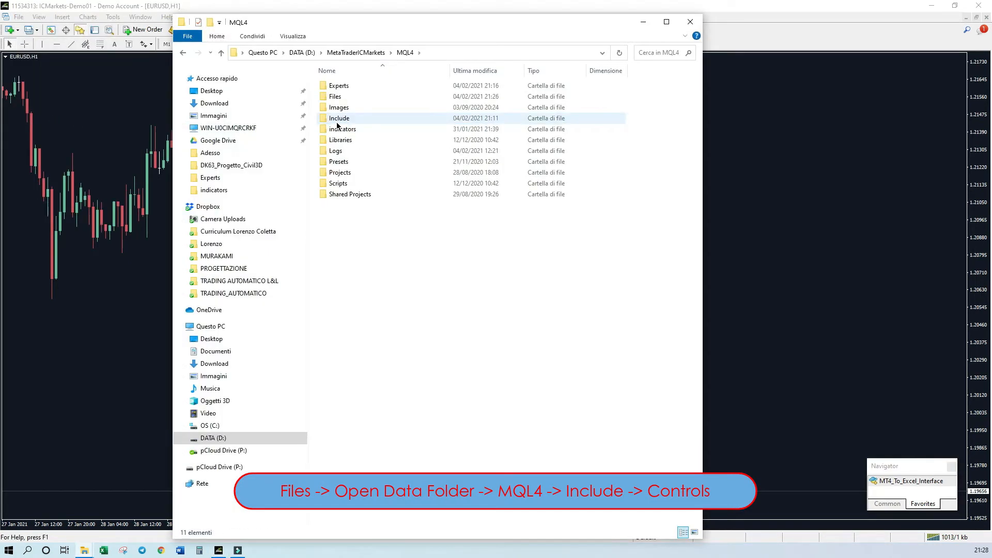
double_click(349, 122)
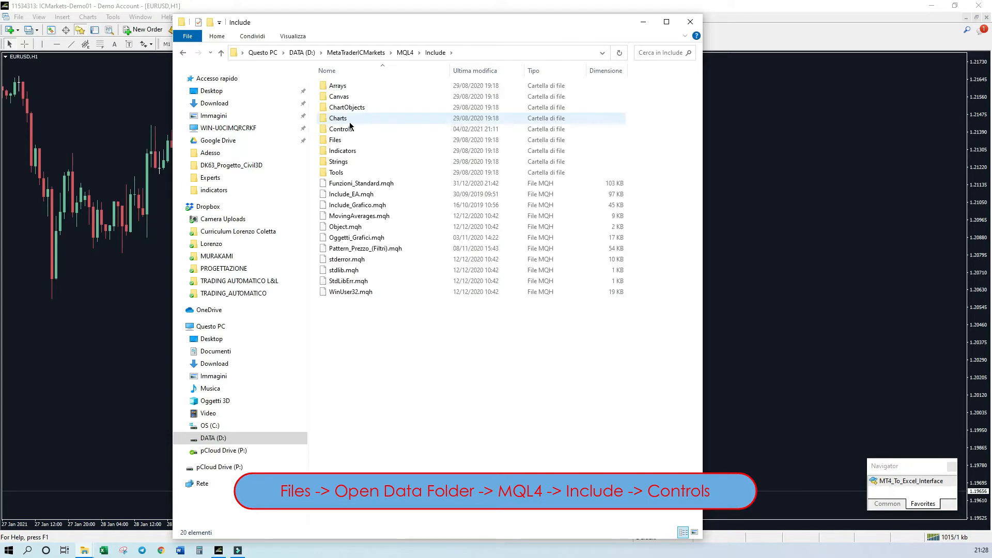
double_click(351, 128)
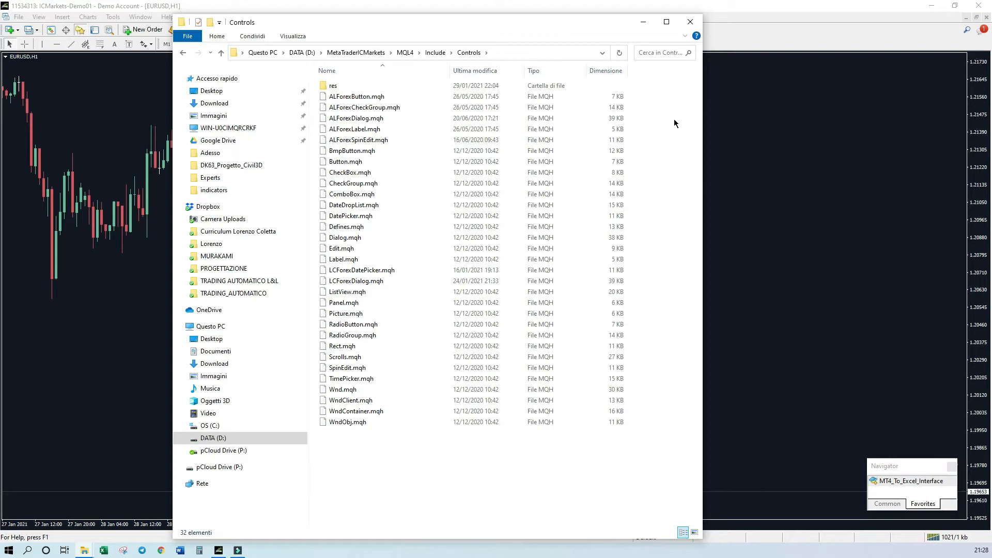
left_click(690, 22)
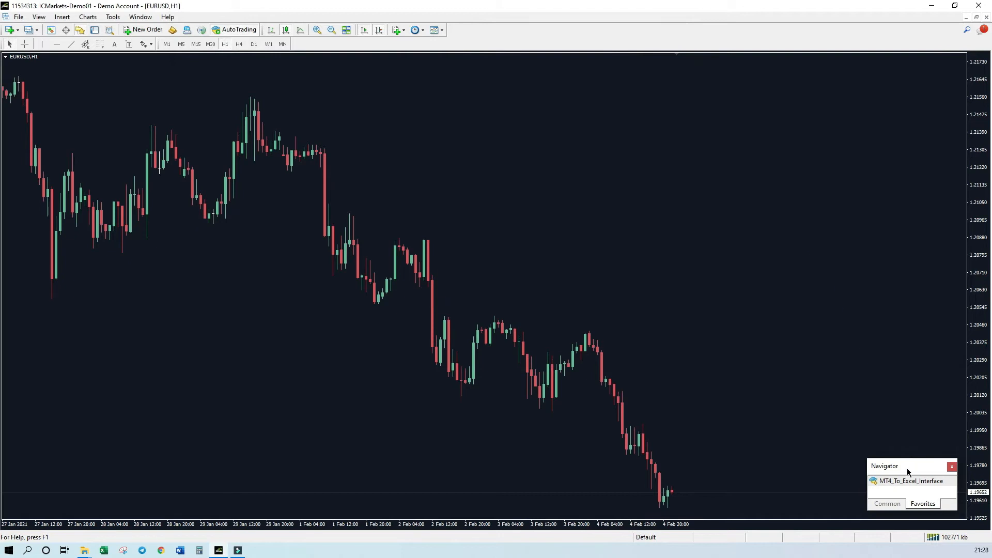
Attach the MT4_To_Excel_Interface expert to the EURUSD H1 chart and move its panel toward the middle of the chart
left_click(908, 483)
left_click_drag(909, 483, 664, 331)
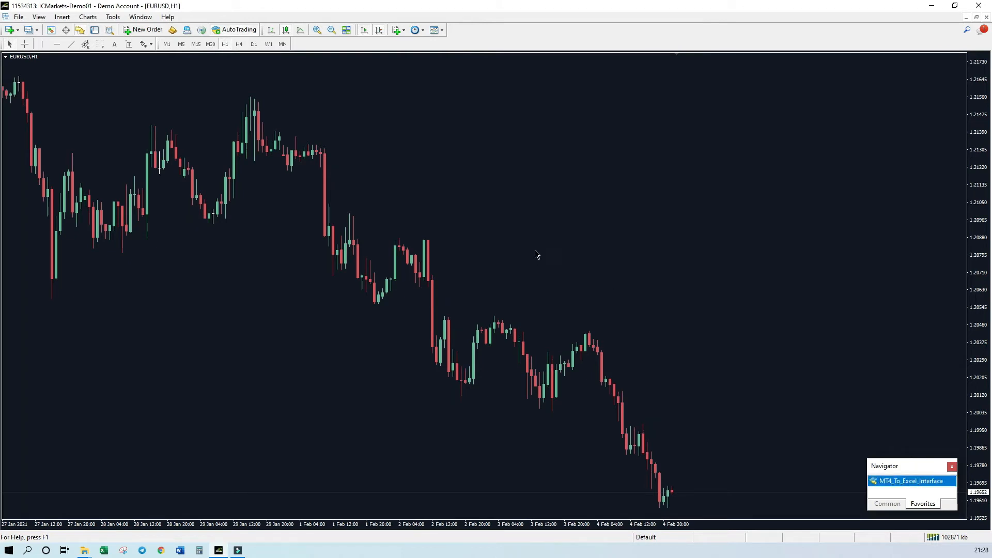
left_click_drag(535, 251, 535, 252)
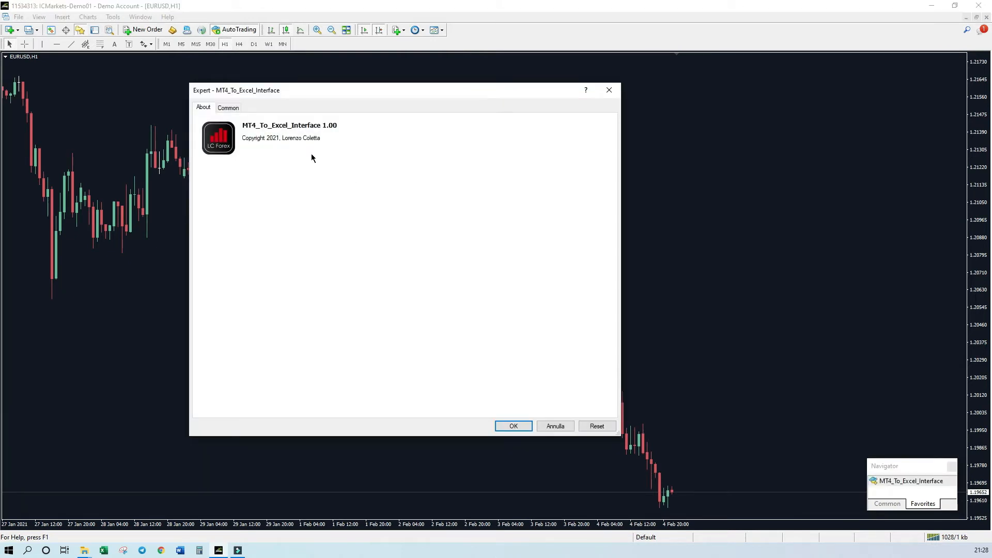
left_click(513, 425)
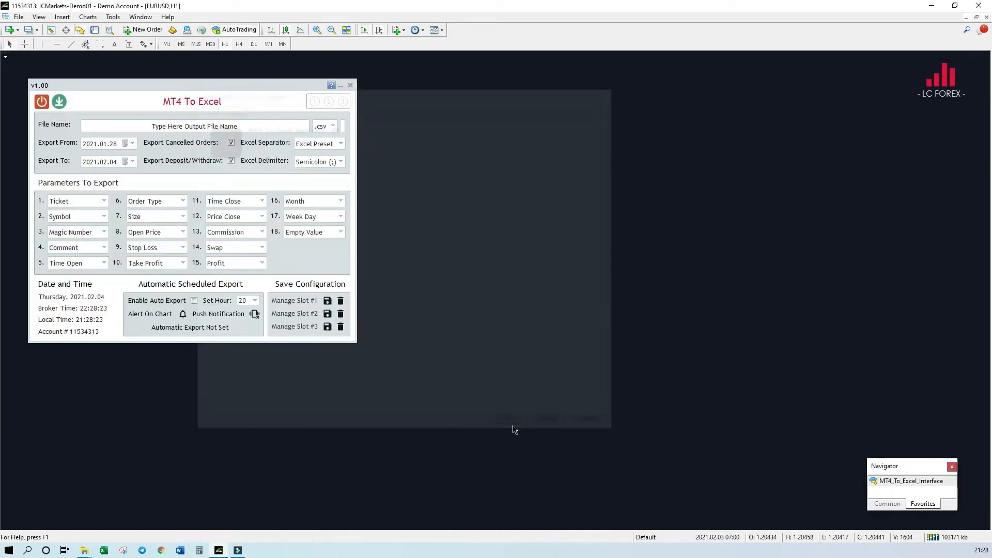
mouse_move(219, 82)
left_mouse_down()
mouse_move(439, 149)
mouse_move(474, 149)
left_mouse_up()
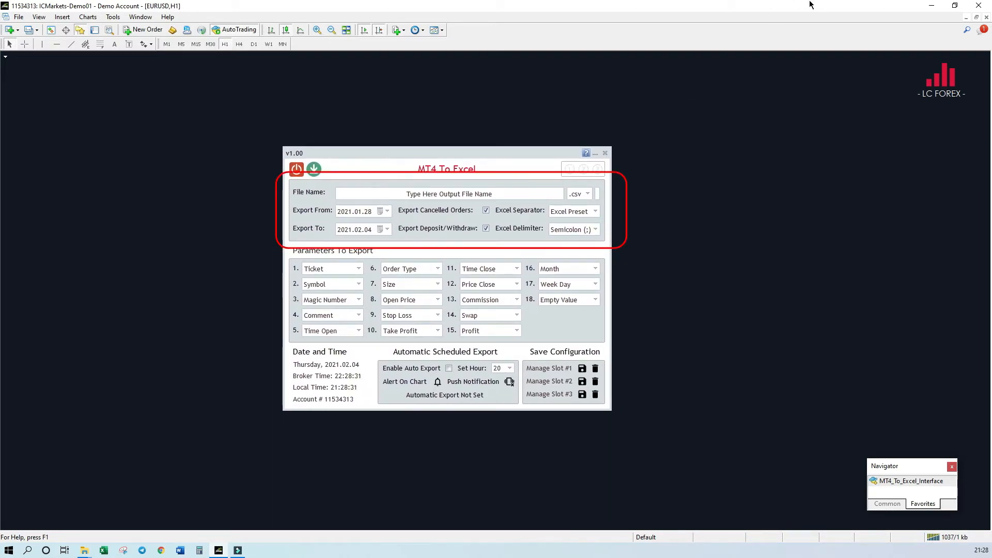
Browse the Export From calendar back to August 2020
left_click(387, 211)
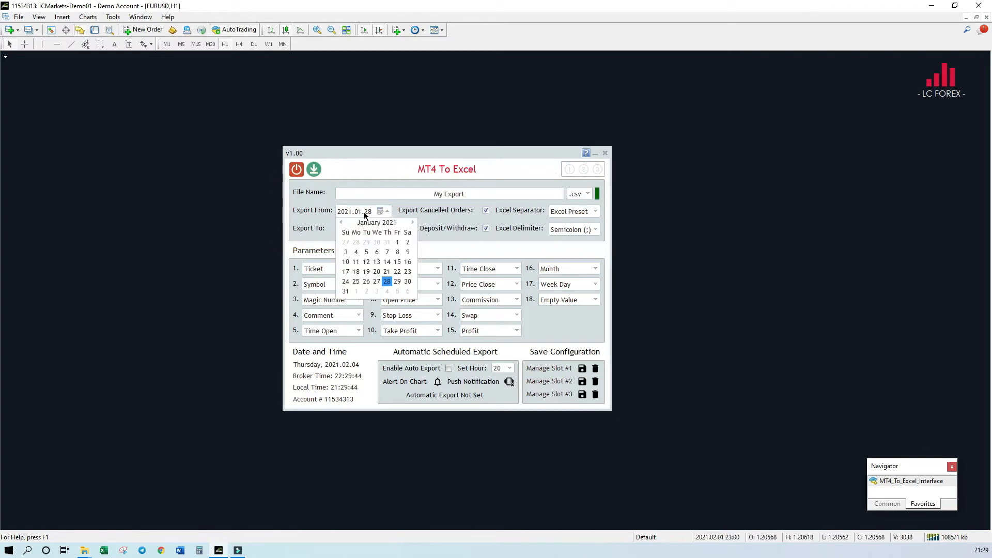
left_click(341, 223)
left_click(341, 222)
left_click(341, 223)
left_click(341, 223)
left_click(341, 223)
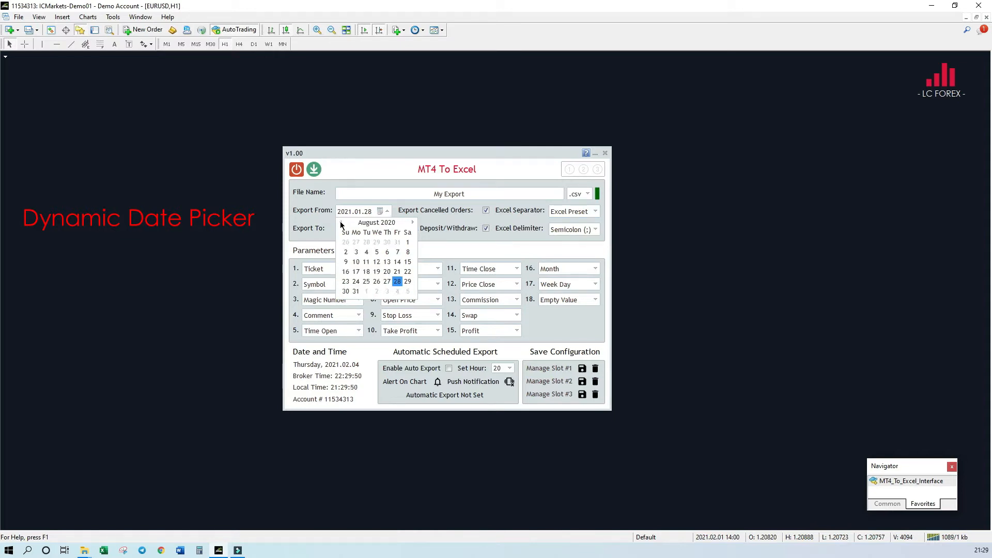
Set the Export From date to 2018.01.01 and check it in the calendar
left_click(358, 213)
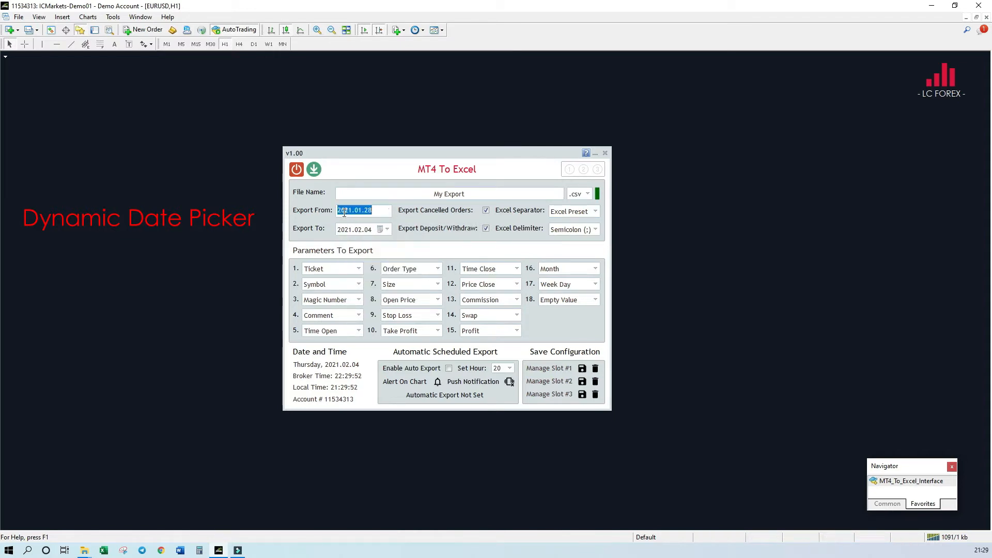
type("2018")
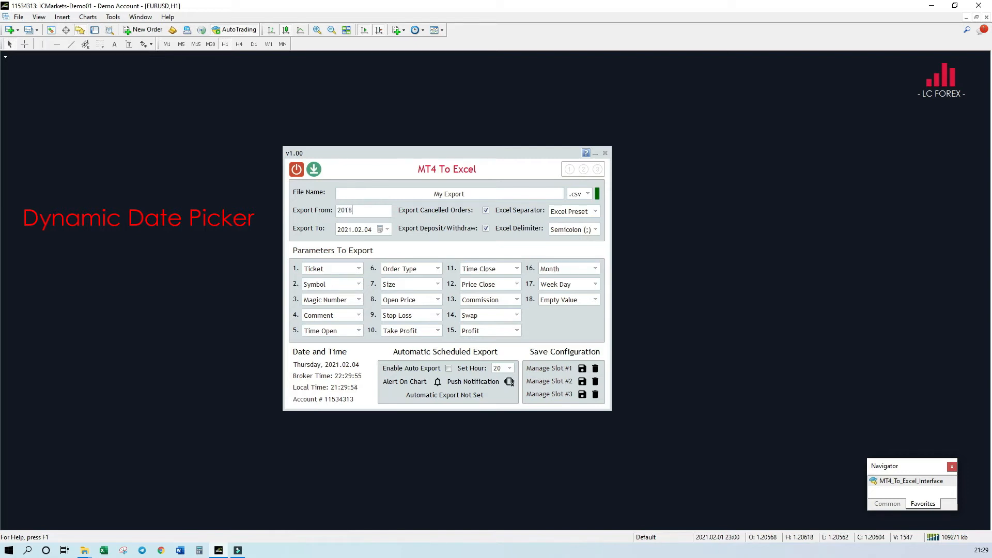
type(".01.01")
key("Return")
left_click(387, 212)
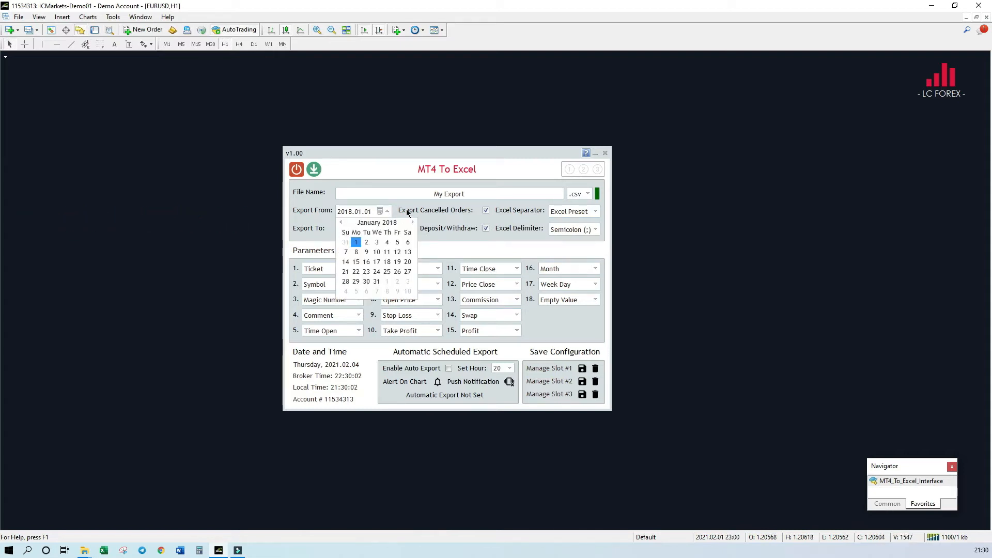
left_click(400, 208)
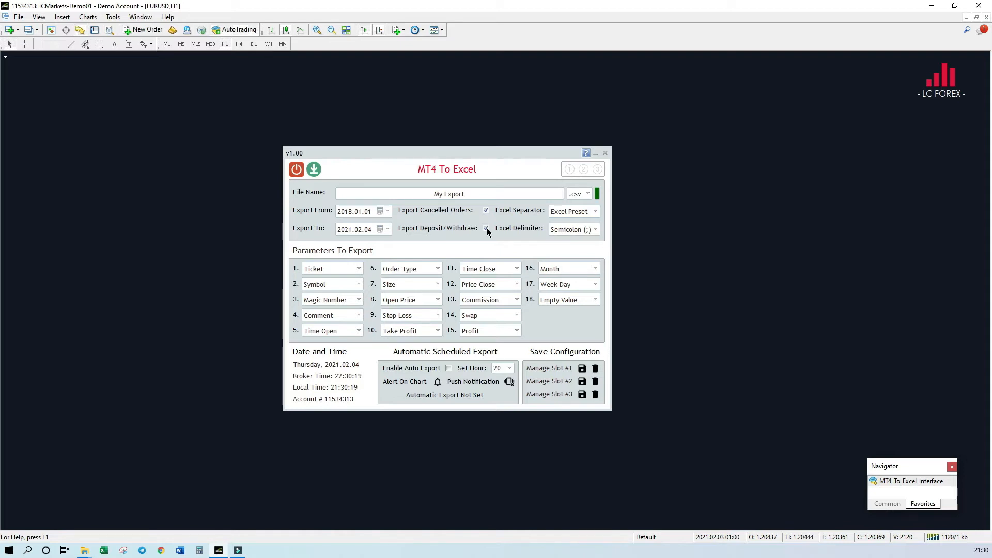
Examine the available options for the Excel separator and the Excel delimiter, keeping the current choices
left_click(597, 213)
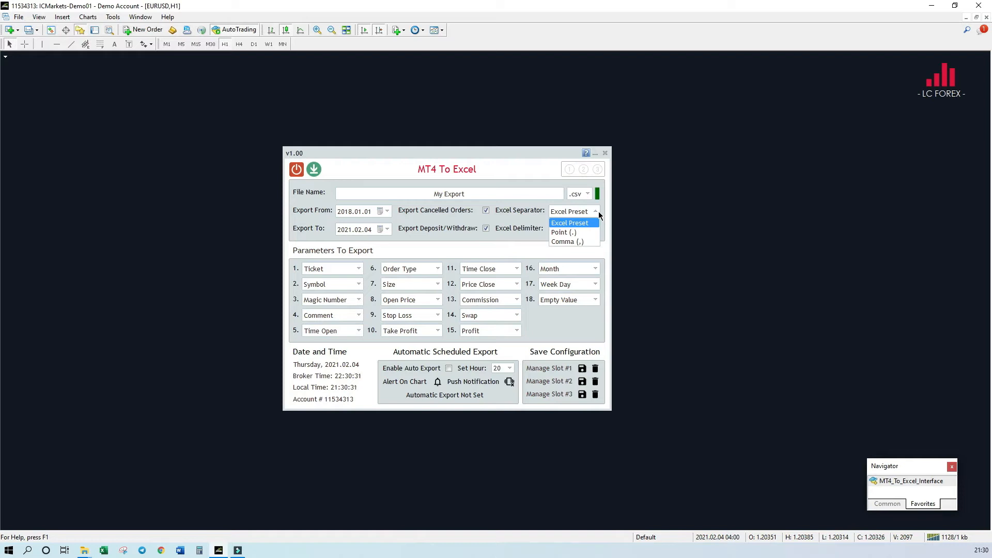
left_click(599, 215)
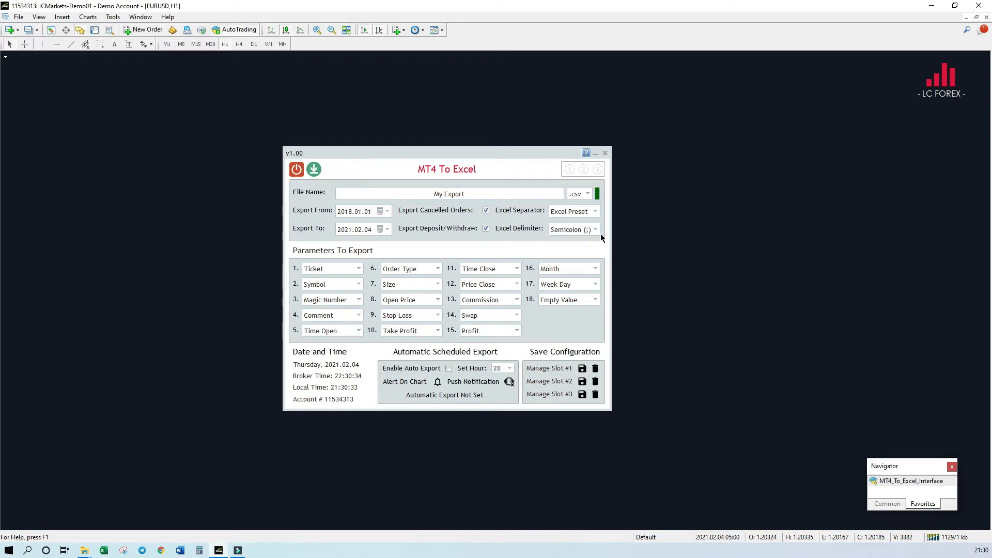
left_click(599, 236)
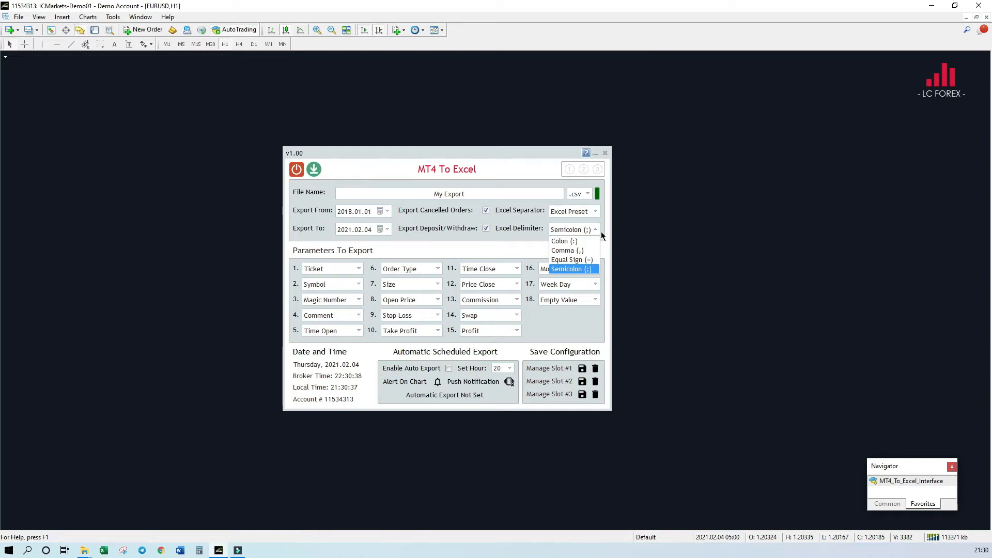
left_click(599, 230)
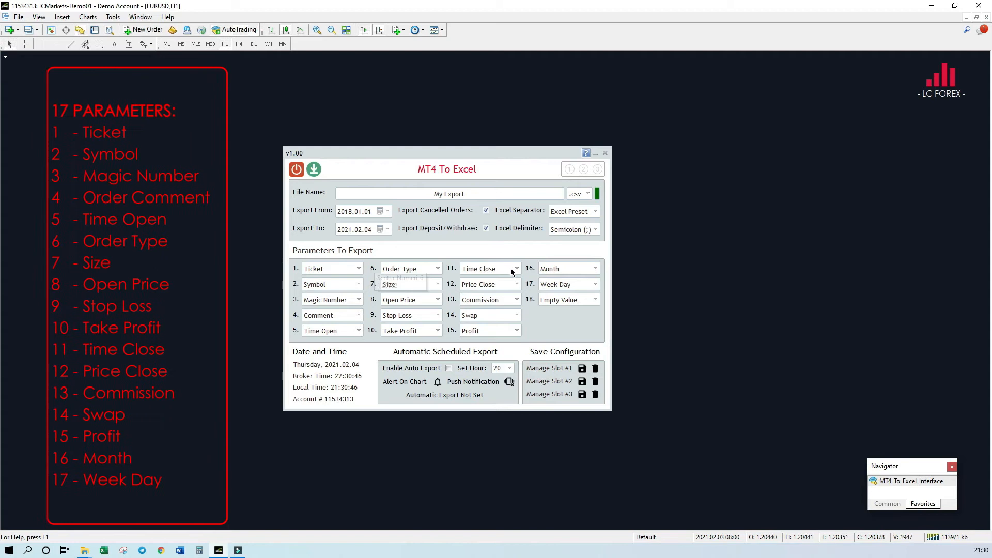
Look through the full list of choices for the first export parameter down to Empty Value, keeping Ticket selected
left_click(360, 269)
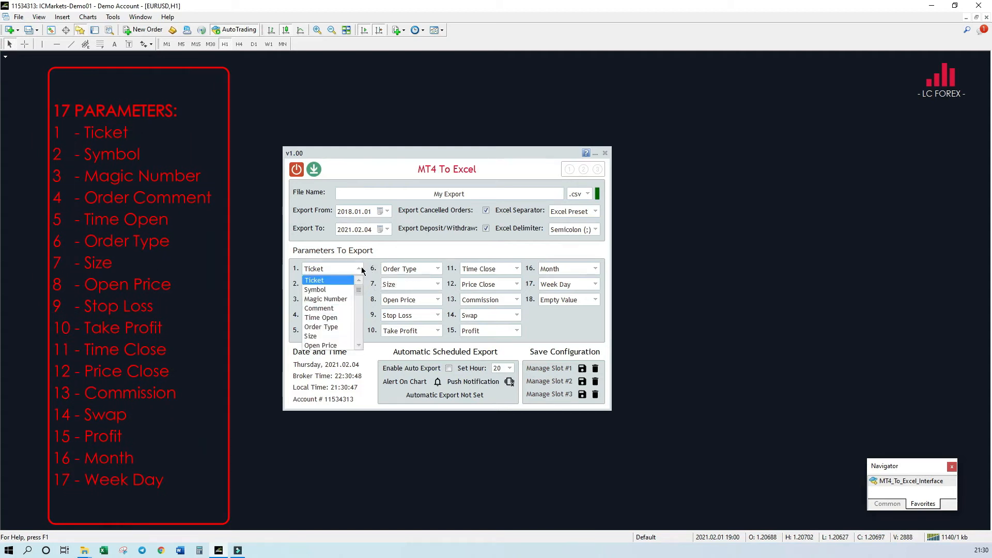
left_click(361, 348)
left_click(361, 347)
left_click(362, 347)
left_click(361, 348)
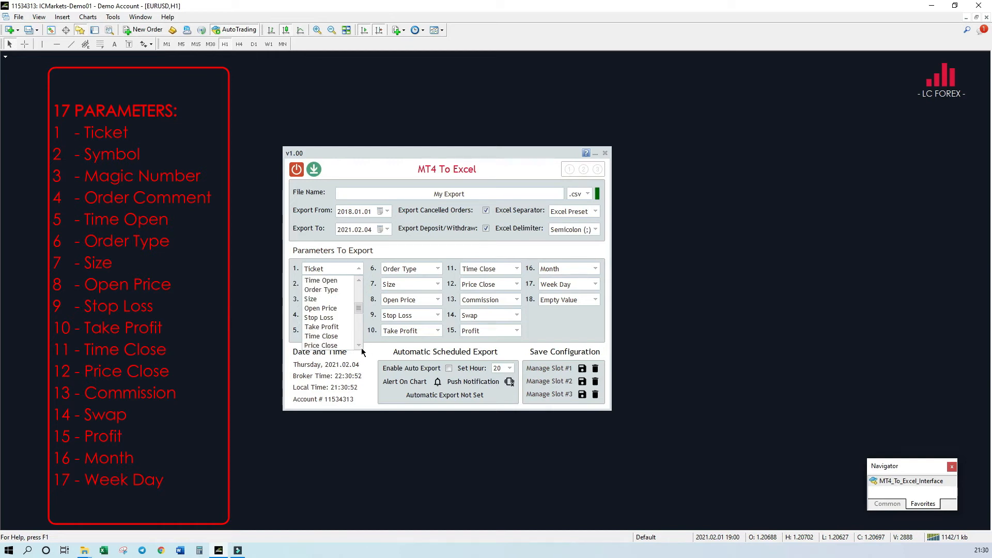
left_click(361, 348)
left_click(361, 349)
left_click(361, 349)
left_click(361, 348)
left_click(361, 349)
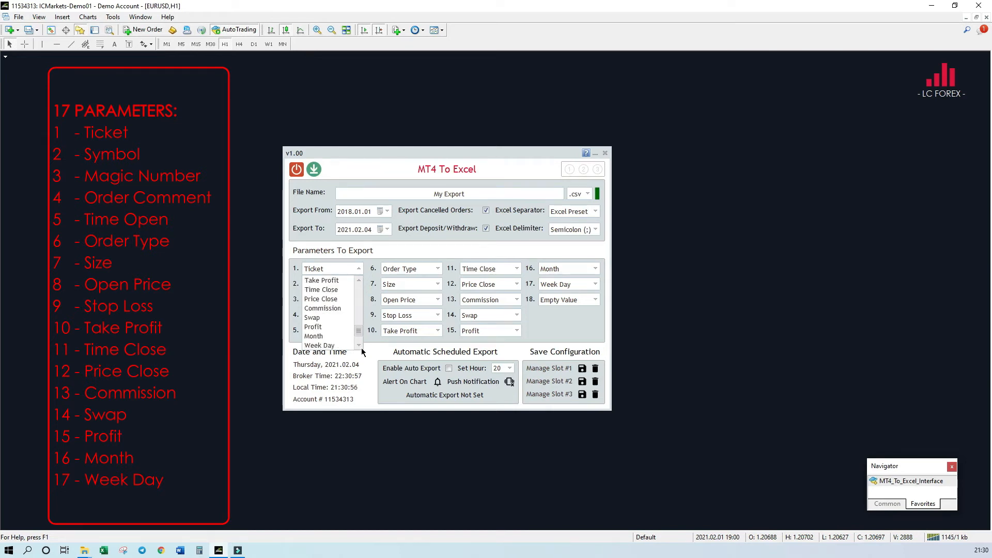
left_click(361, 349)
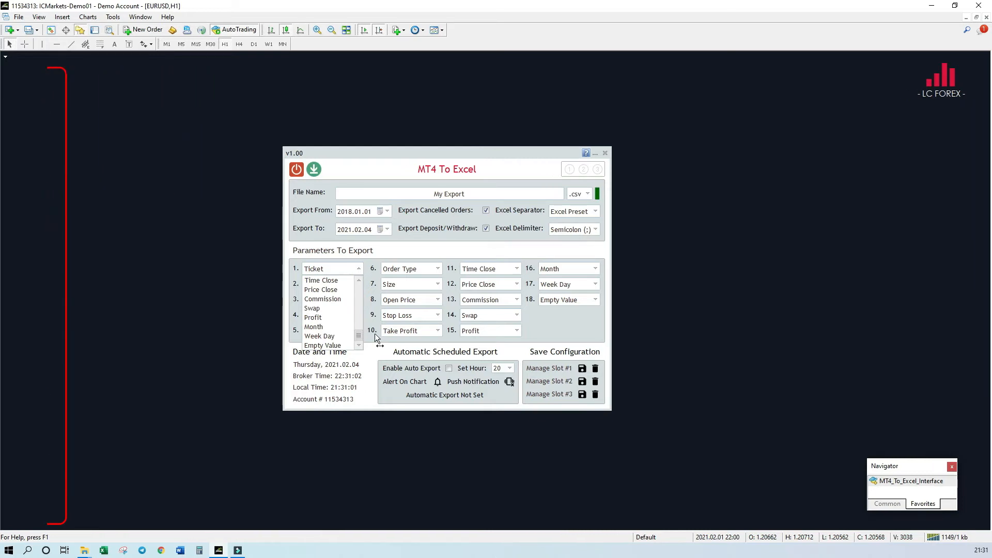
left_click(376, 336)
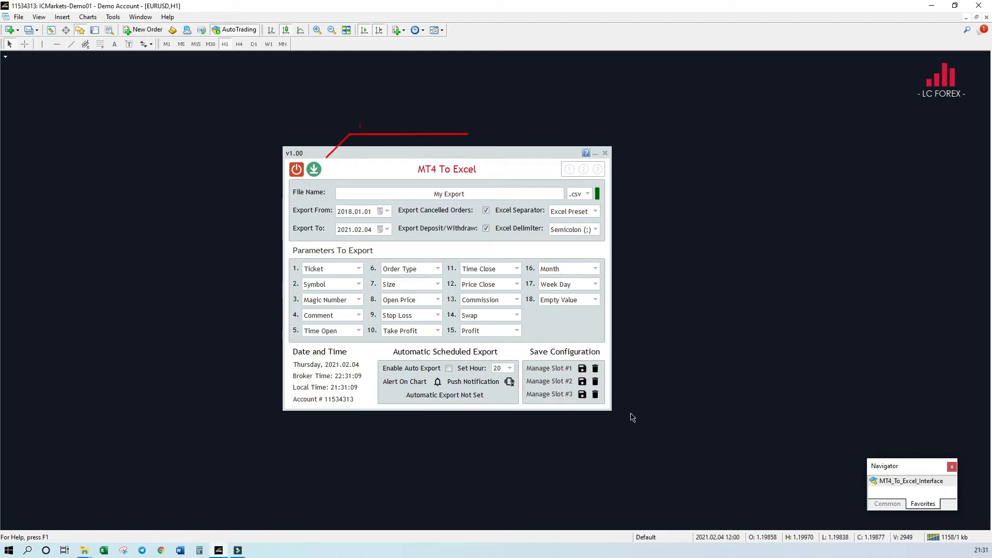
Export the report and open the MQL4 > Files directory in the terminal's data folder
left_click(313, 170)
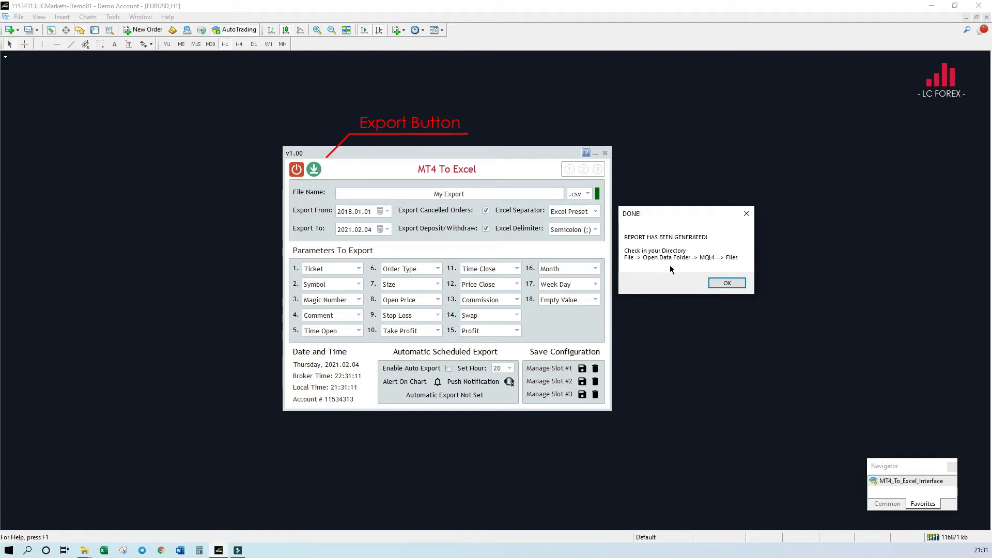
left_click(726, 283)
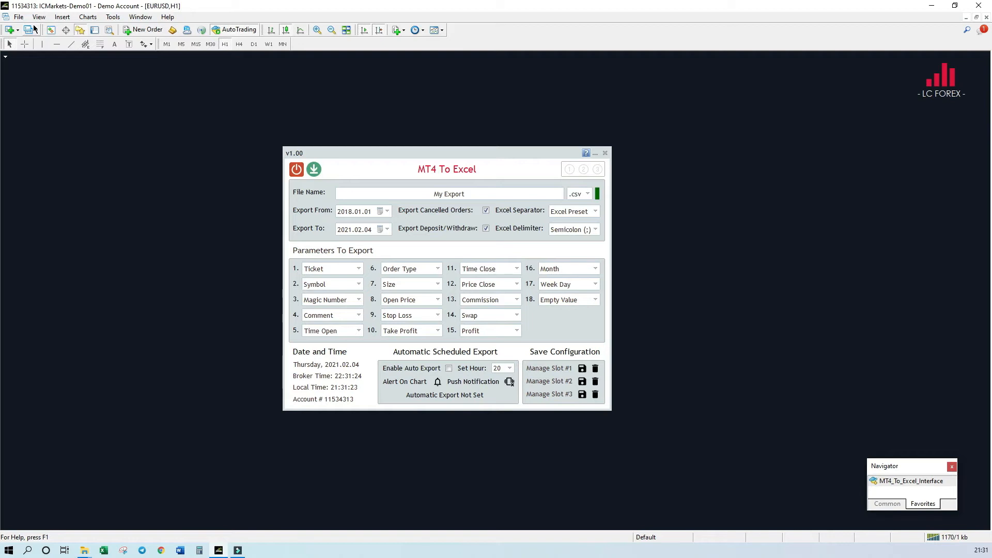
left_click(18, 17)
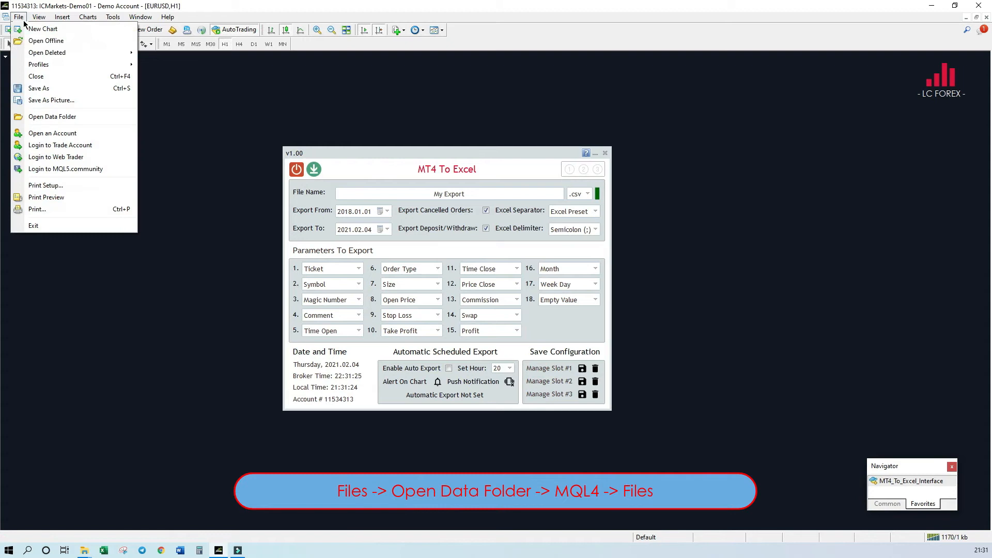
left_click(36, 116)
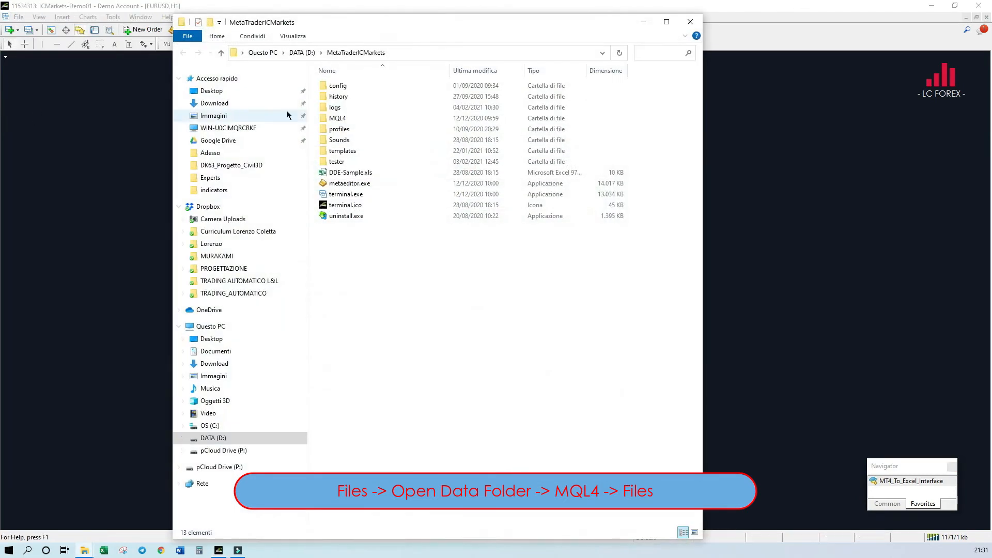
double_click(338, 119)
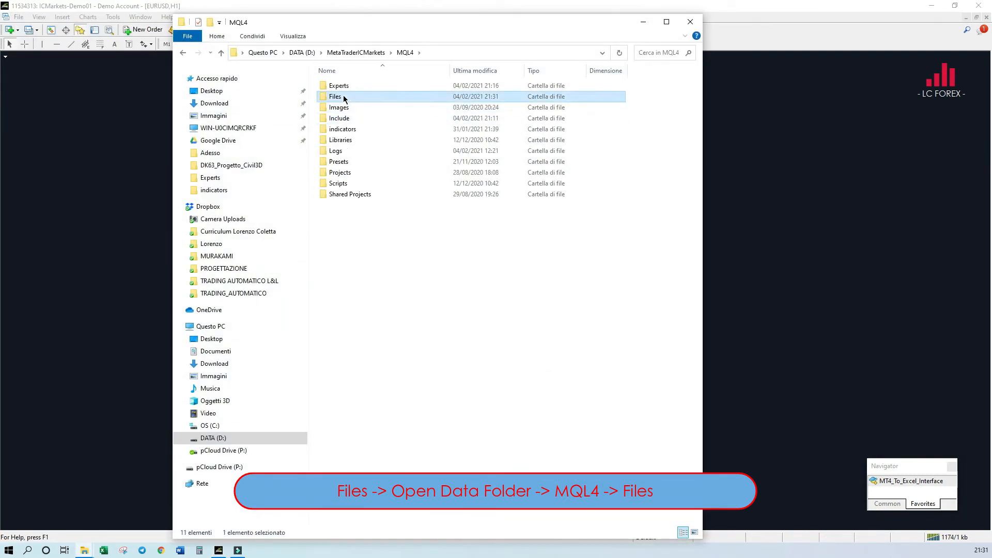
double_click(343, 97)
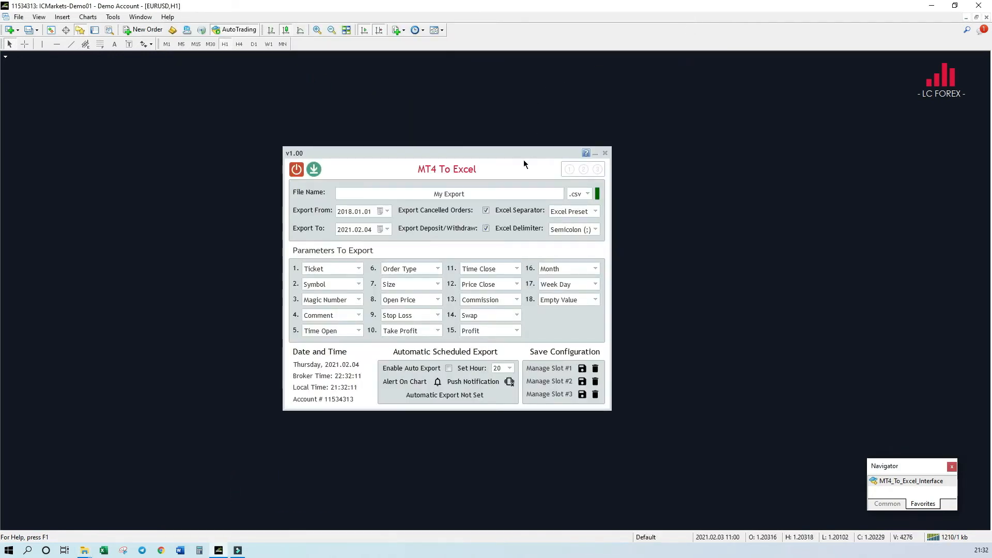
Re-enter My Export as the file name and export the report again, overwriting the existing file
left_click(504, 192)
left_click(494, 195)
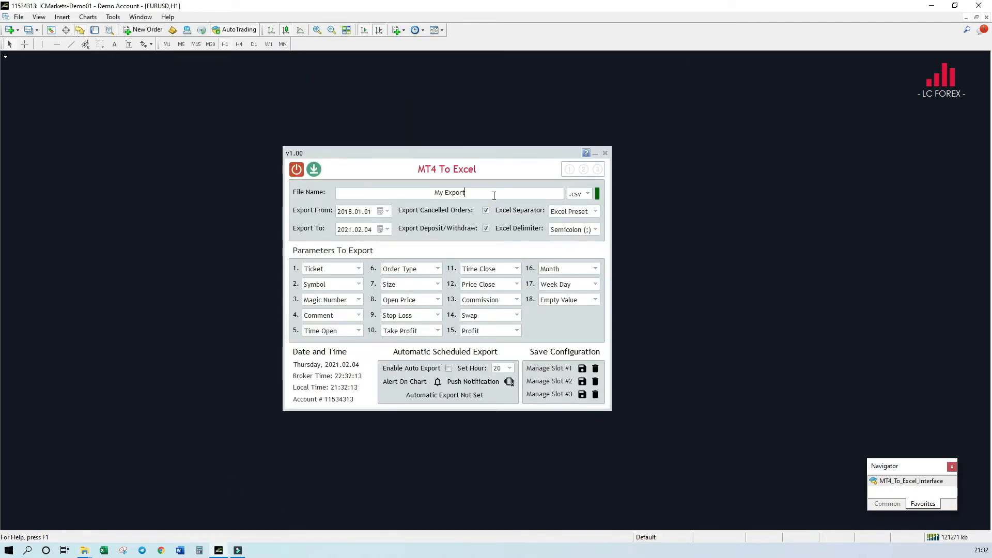
key("BackSpace")
type("t")
key("Return")
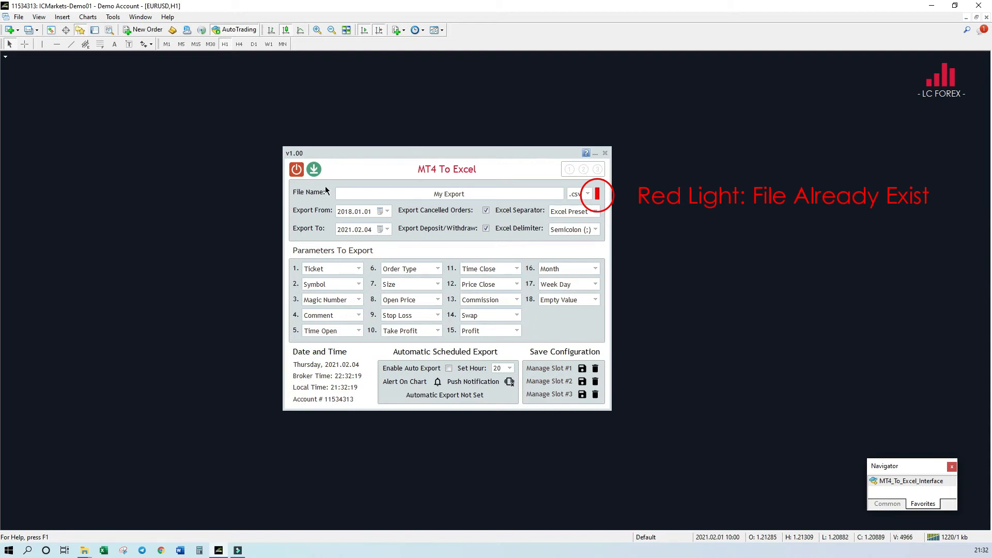
left_click(313, 170)
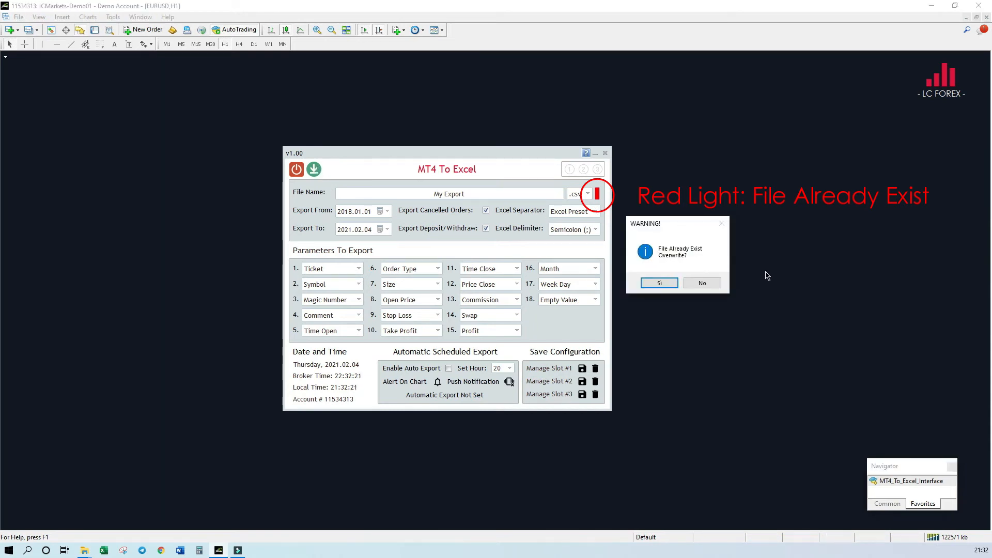
left_click(658, 283)
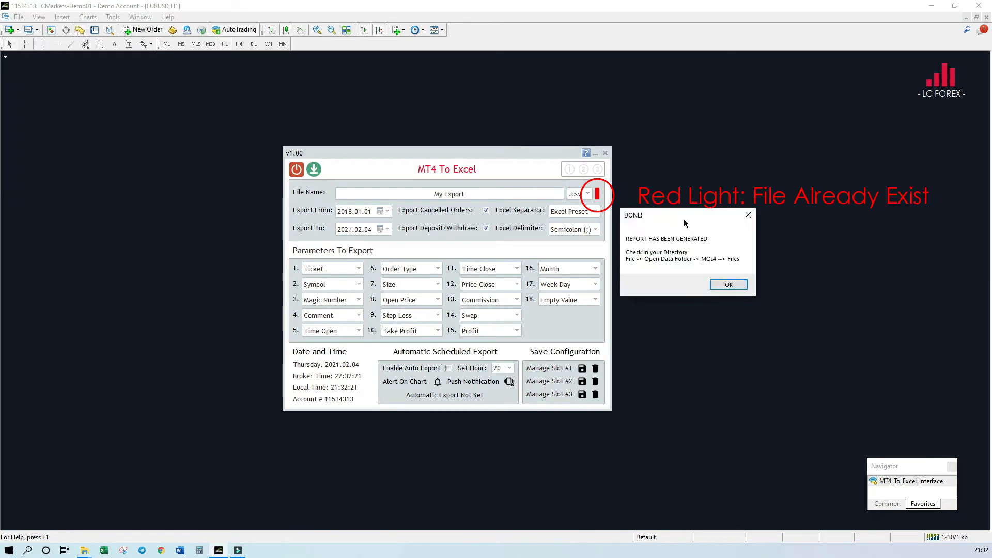
Set the export file name to Configuration 1 and save the configuration in slot 1
left_click(722, 285)
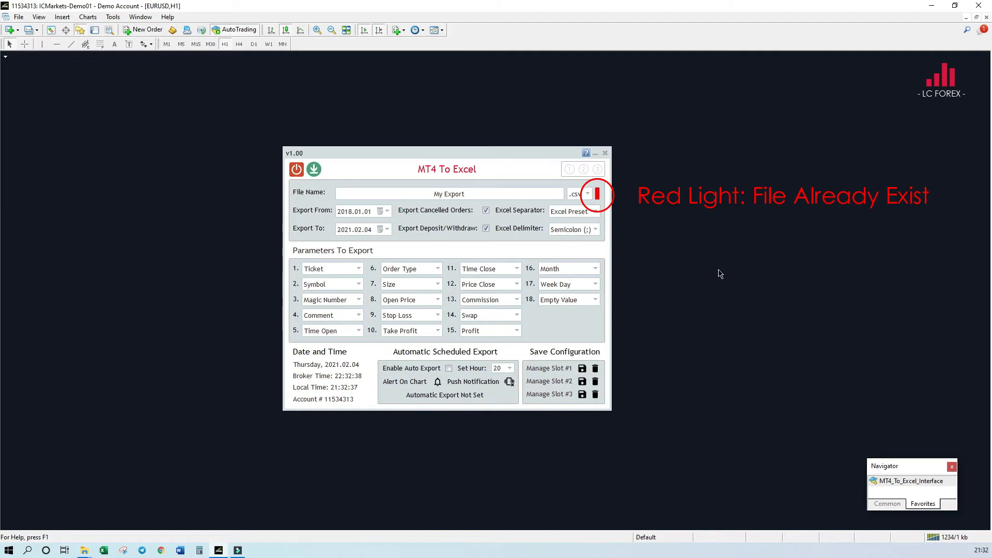
left_click(474, 192)
type("Configur")
type("azta")
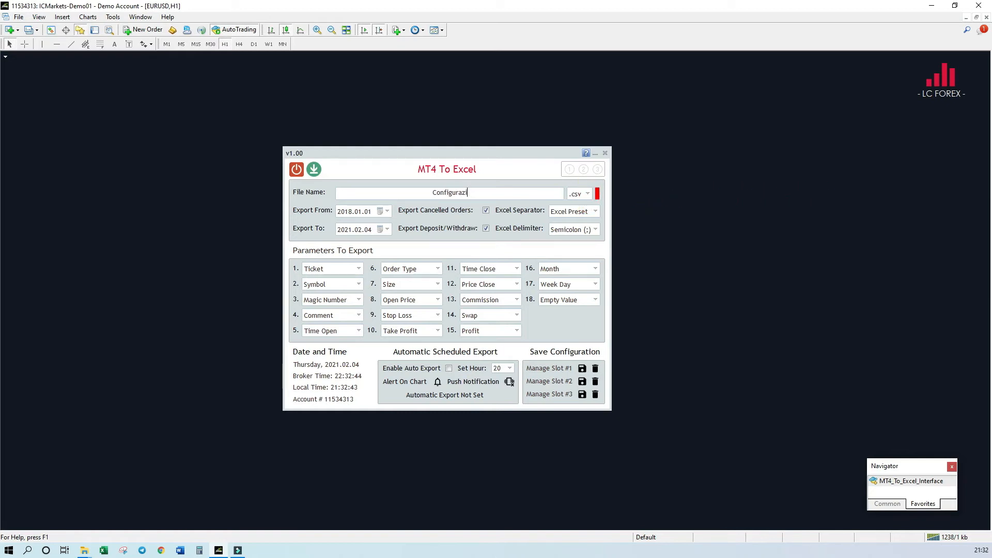
key("BackSpace")
key("BackSpace")
key("BackSpace")
type("tion 1")
key("Return")
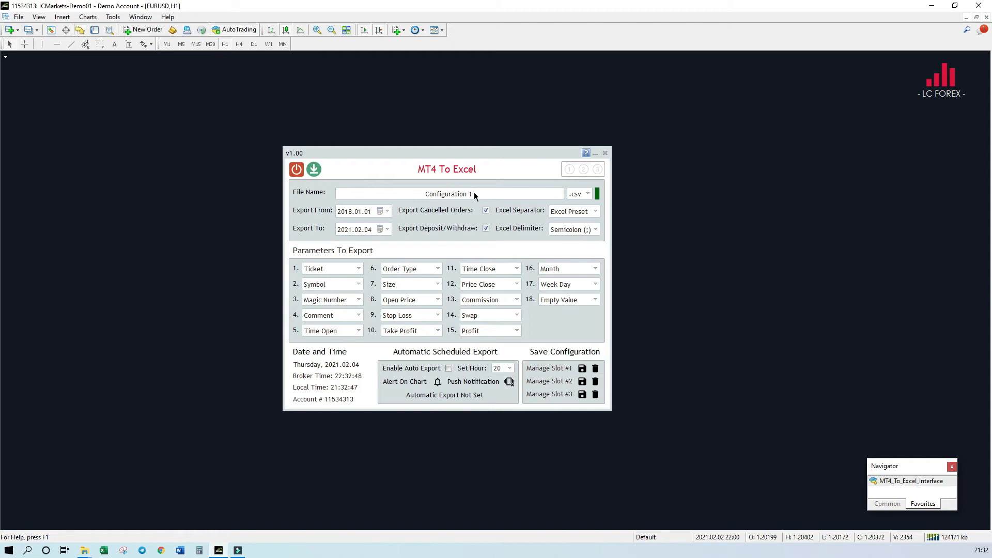
left_click(582, 368)
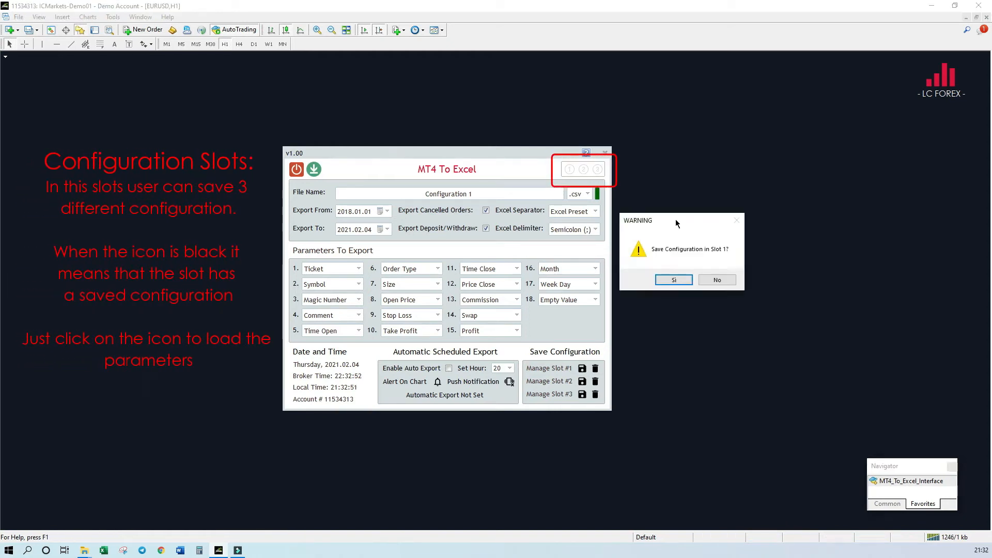
left_click(673, 280)
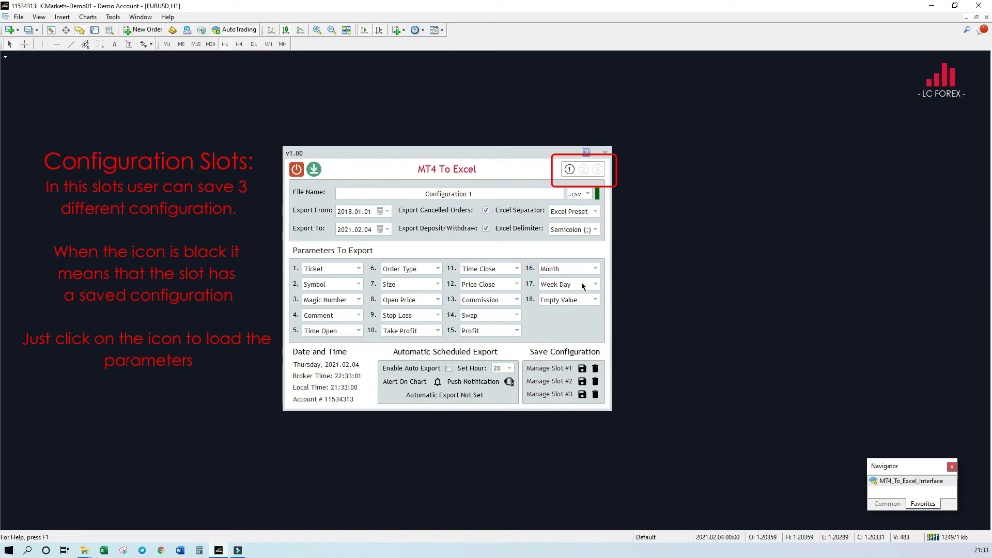
Change the file name to Configuration 2 and exclude cancelled orders and deposits/withdrawals from the export
left_click(495, 195)
key("BackSpace")
type("2")
left_click(487, 211)
left_click(486, 229)
Set export parameters 6, 7 and 9 to Symbol, Comment and Price Close, and save the configuration in slot 2
left_click(438, 269)
left_click(420, 289)
left_click(409, 285)
left_click(403, 320)
left_click(427, 315)
left_click(399, 357)
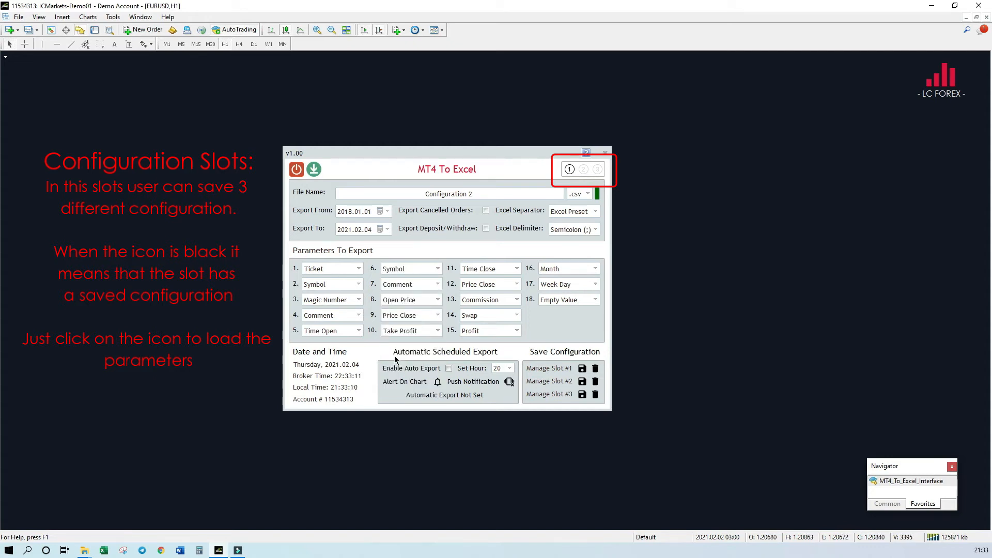
left_click(582, 381)
left_click(677, 277)
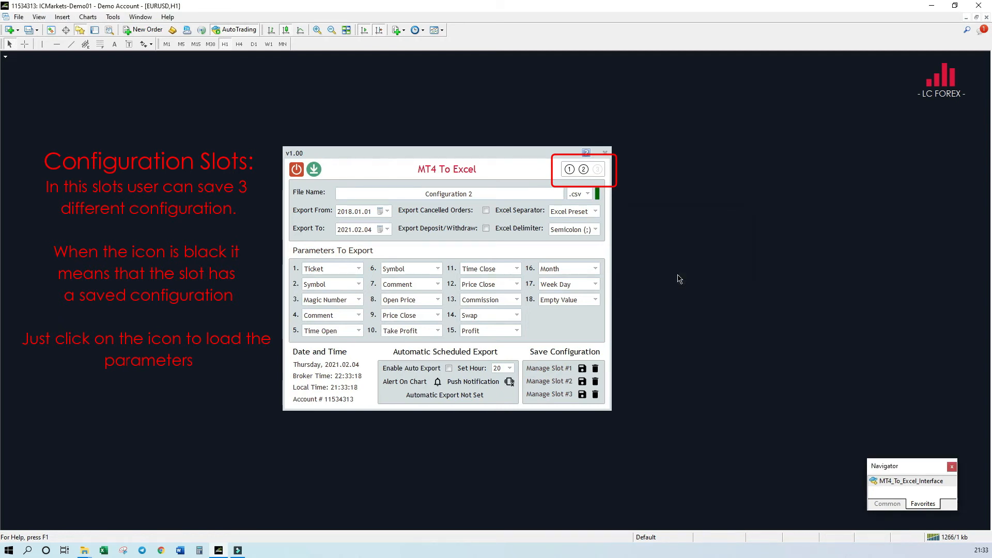
Change the export file name to Configuration 3
left_click(476, 195)
key("BackSpace")
type("3")
key("Return")
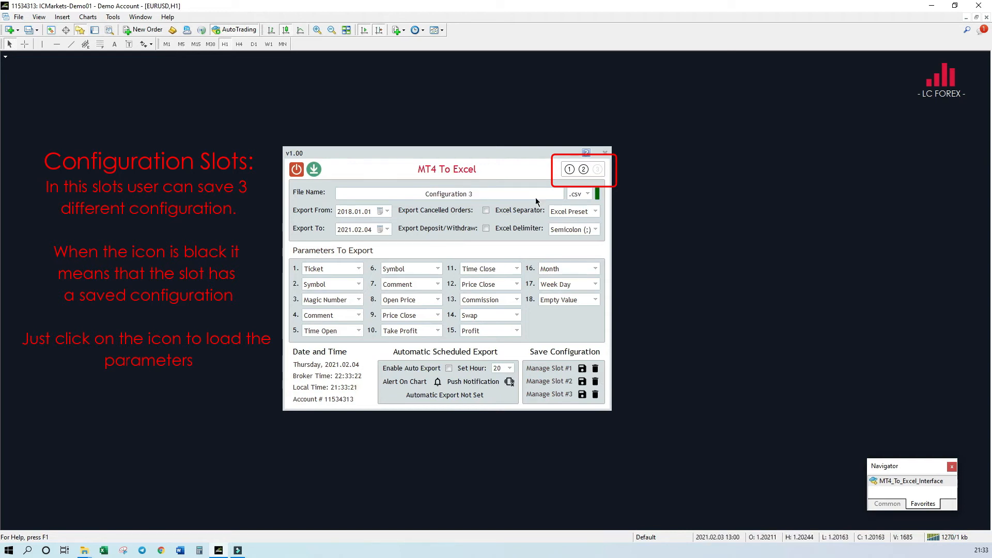
Include cancelled orders in the export and set the Excel separator to Point (.) and the delimiter to Colon (:)
left_click(592, 212)
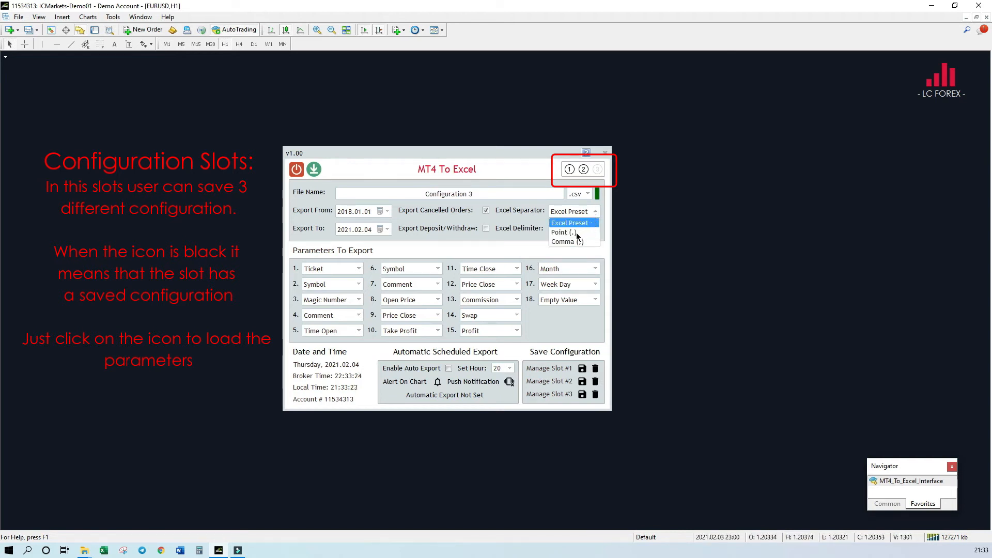
left_click(592, 230)
left_click(593, 231)
left_click(578, 241)
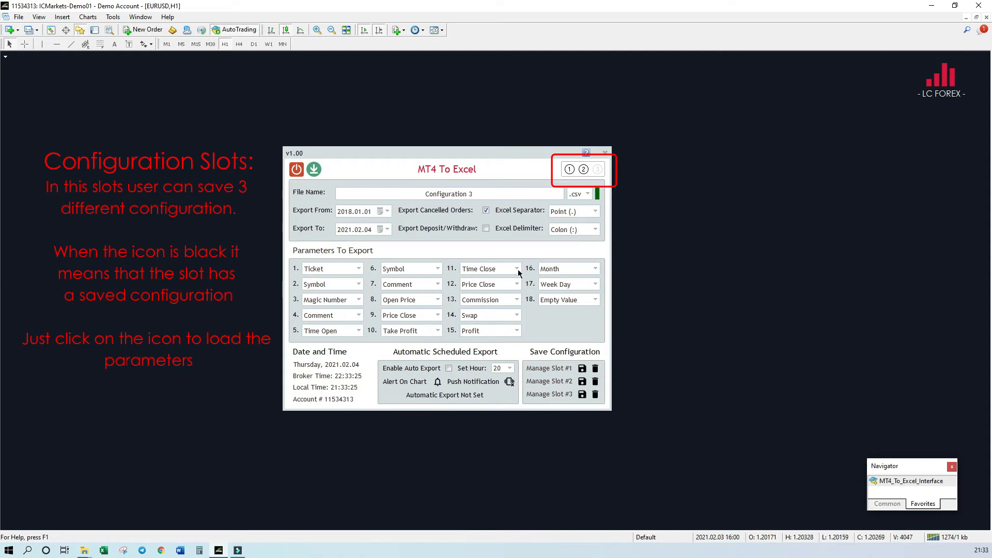
Set export parameters 16, 12 and 9 to Price Close, Swap and Stop Loss, and save the configuration in slot 3
left_click(561, 269)
left_click(561, 290)
left_click(481, 287)
left_click(484, 325)
left_click(402, 320)
left_click(403, 331)
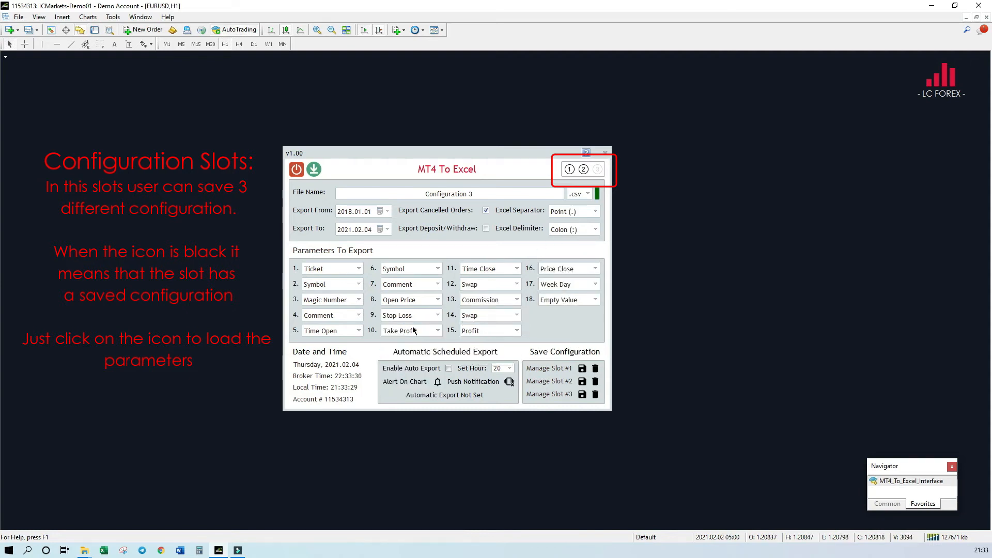
left_click(581, 396)
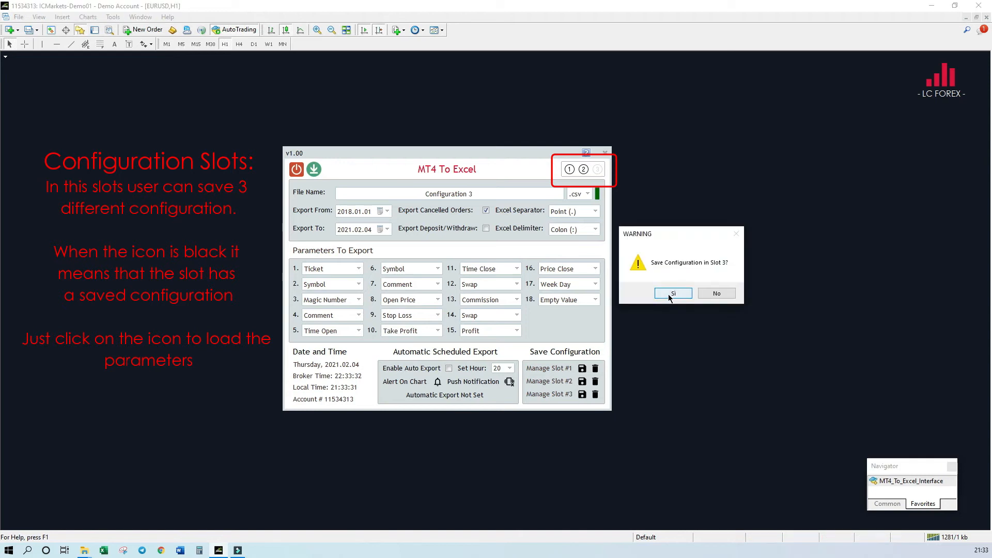
left_click(672, 294)
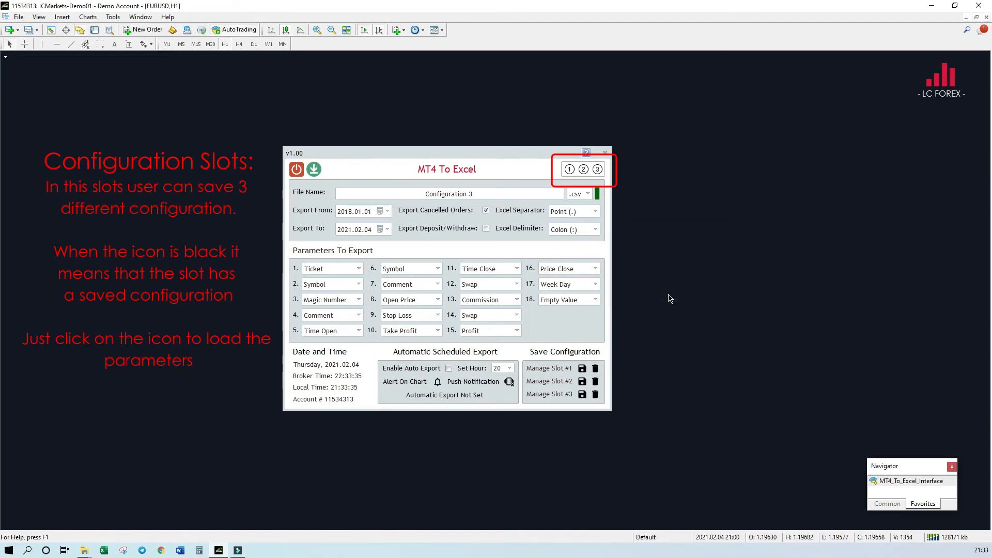
Load the saved configurations from slots 1 and 2 in turn, finishing on slot 1
left_click(569, 171)
left_click(583, 170)
left_click(571, 169)
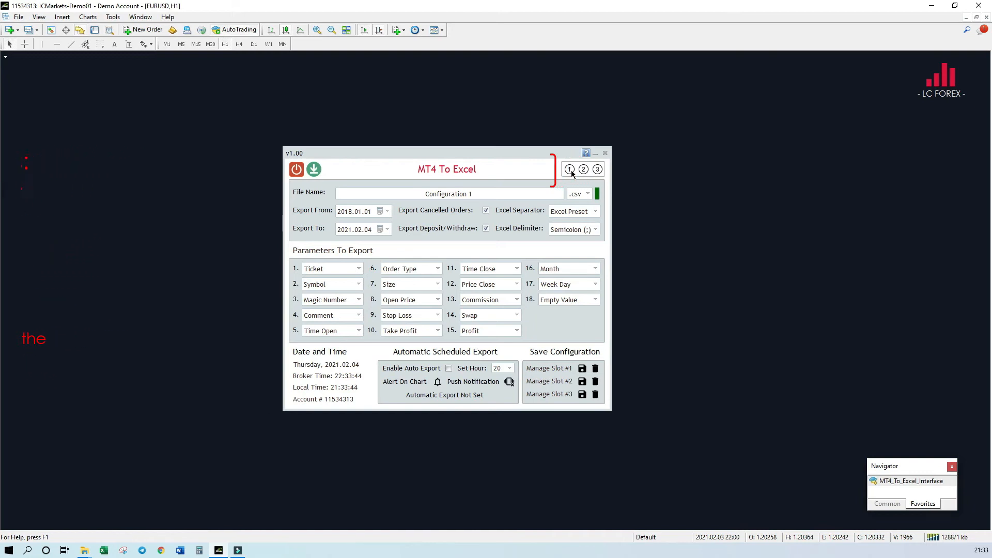
Delete the configuration stored in slot 1 and reset all parameters to default
left_click(595, 369)
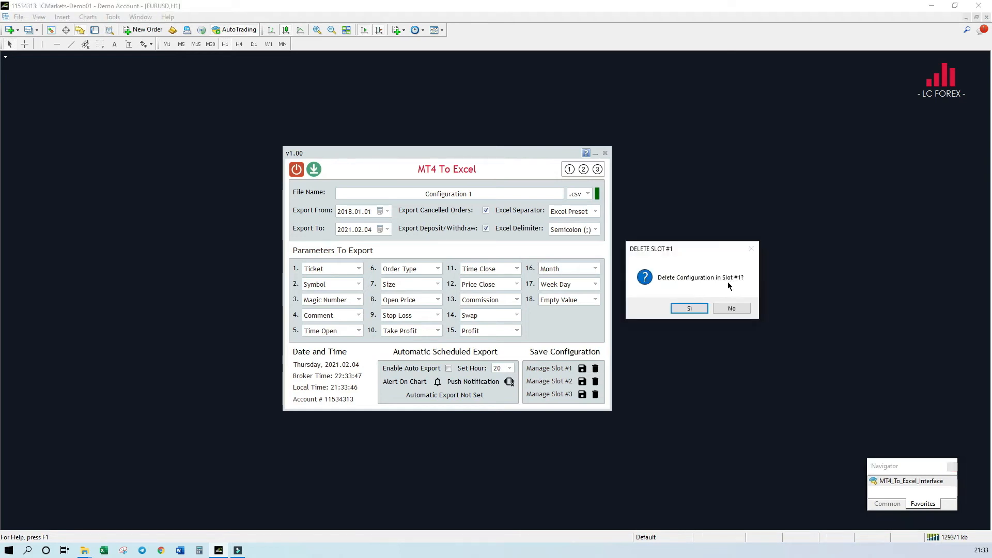
left_click(686, 308)
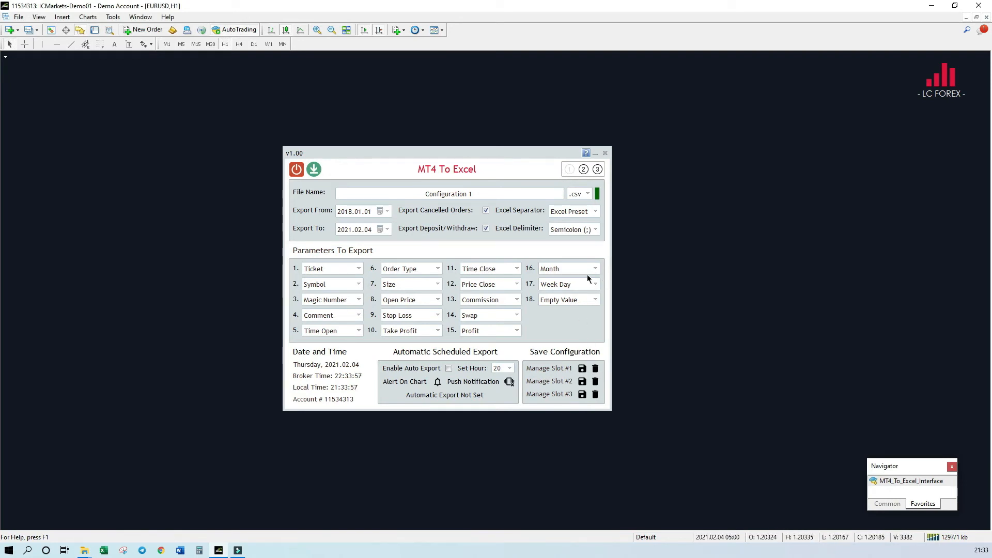
left_click(294, 172)
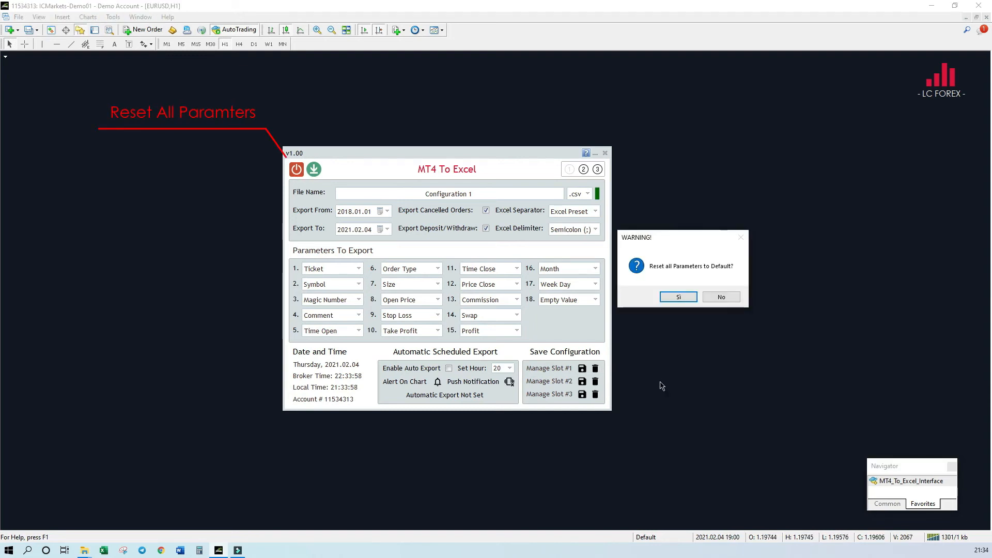
left_click(676, 299)
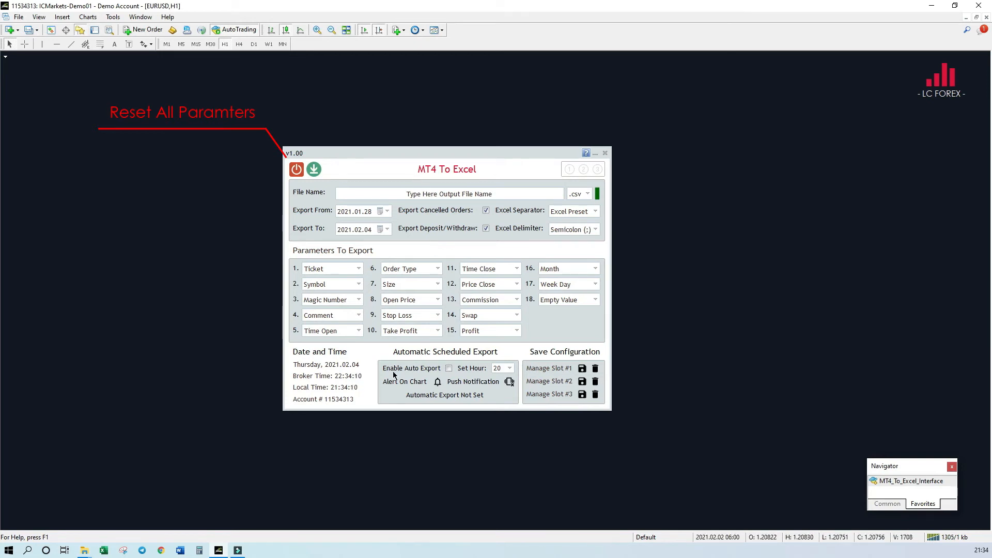
Enable the automatic scheduled export with the hour set to 20 after trying other hours, and toggle the chart alert on and off
left_click(449, 369)
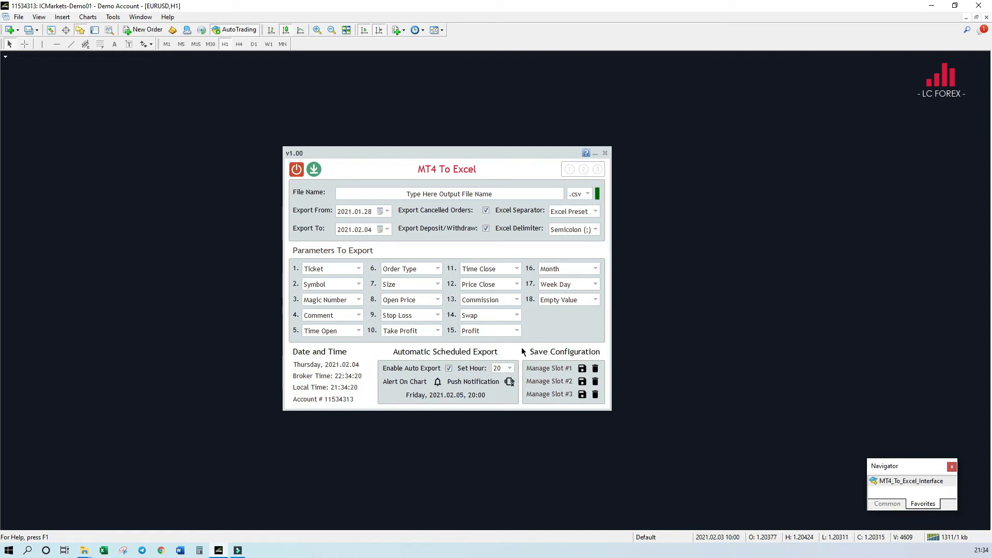
left_click(509, 368)
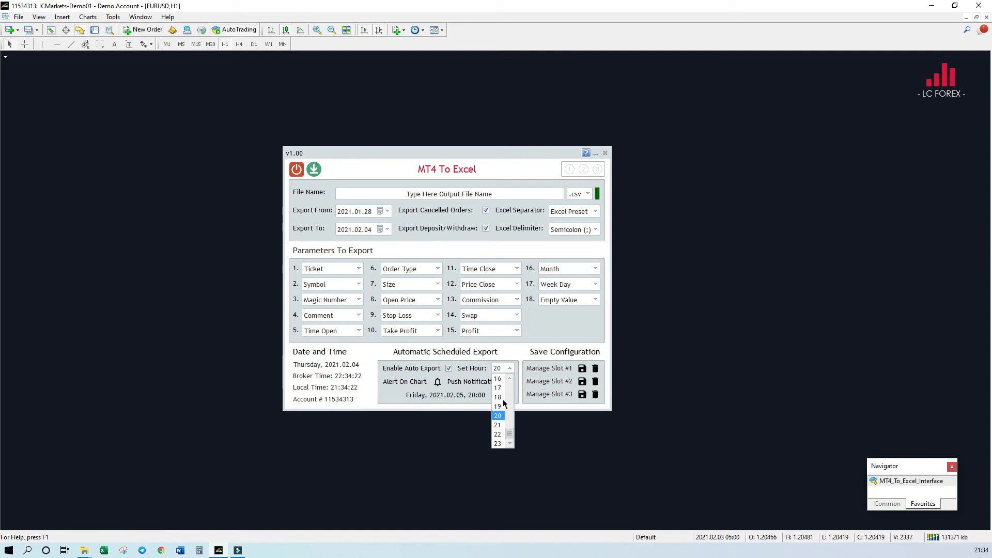
left_click(500, 406)
left_click(509, 368)
scroll(510, 427, "up", 1)
left_click(501, 398)
left_click(510, 367)
scroll(511, 431, "down", 2)
left_click(502, 432)
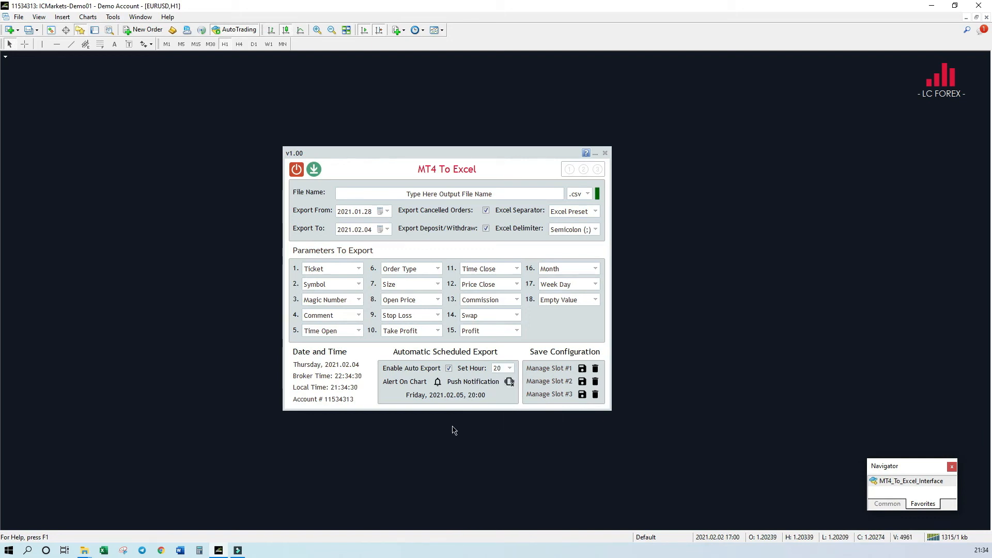
left_click(438, 386)
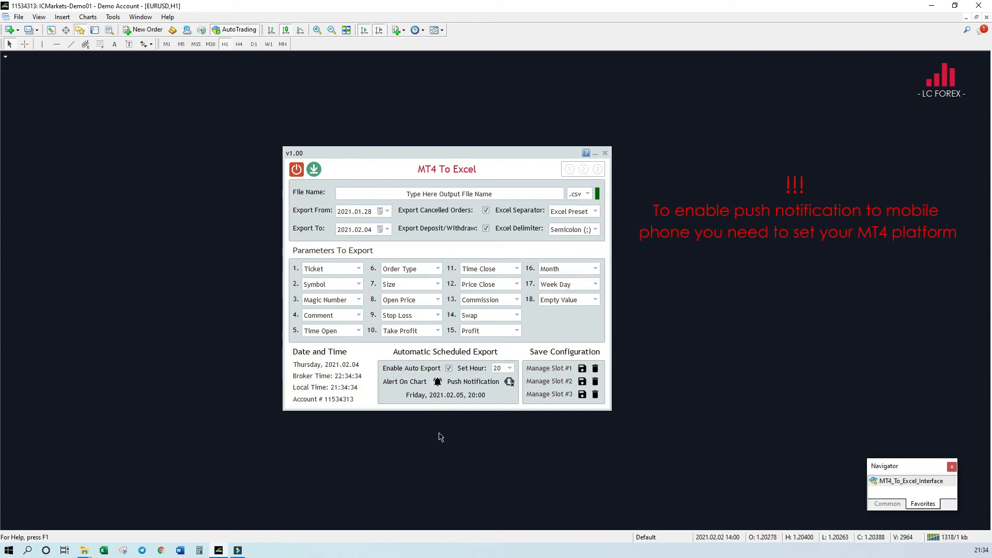
left_click(438, 385)
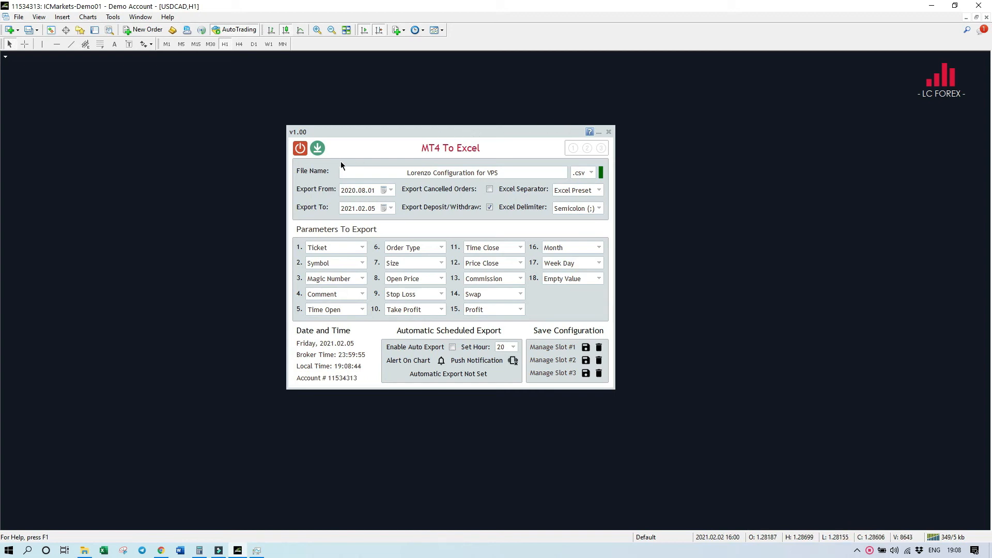
Export the report for the VPS configuration and open the MQL4 > Files directory in the terminal's data folder
left_click(320, 151)
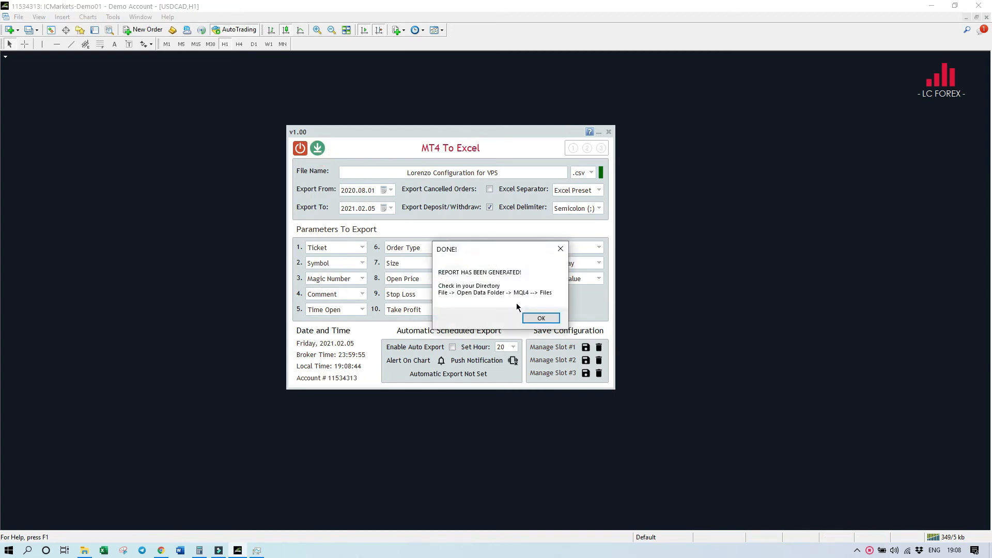
left_click(541, 318)
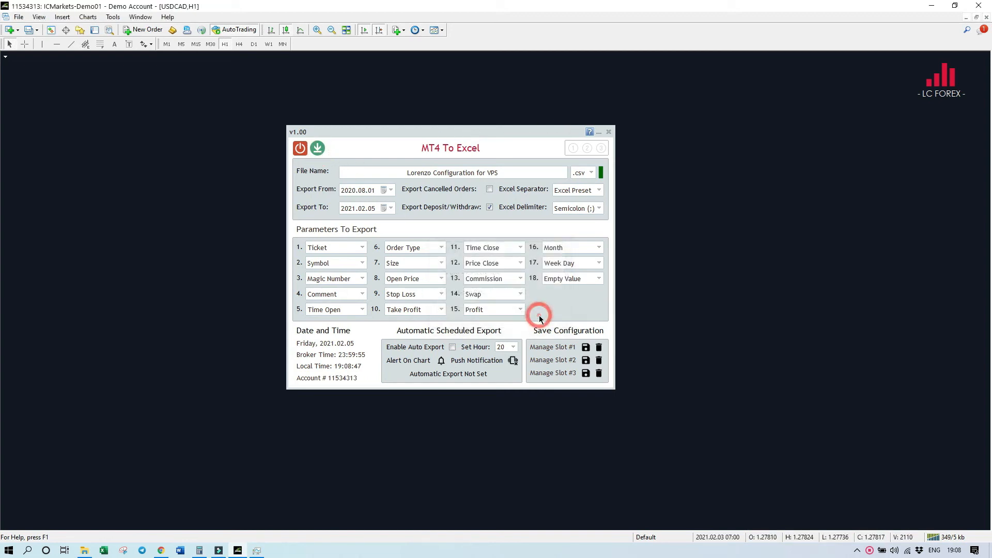
left_click(19, 17)
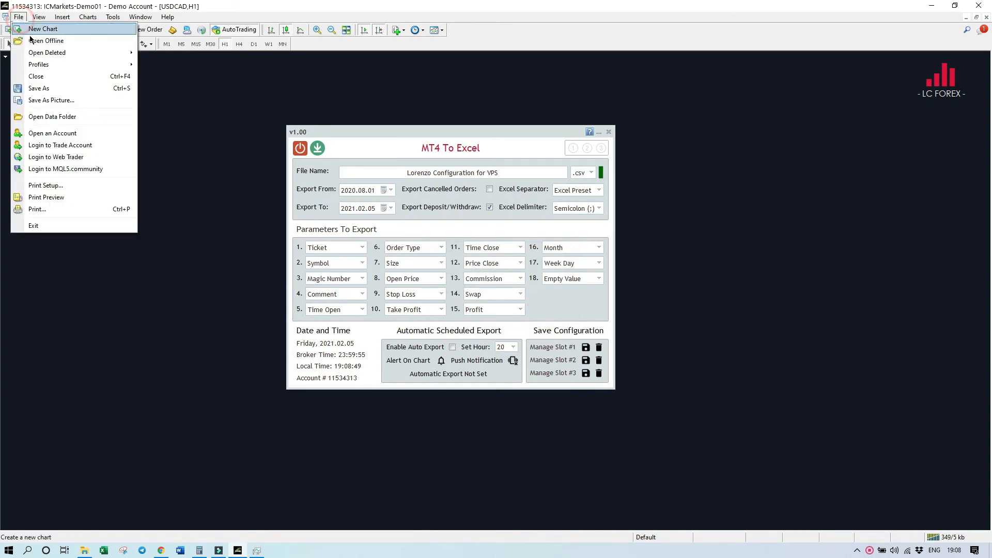
left_click(48, 115)
double_click(164, 100)
double_click(164, 79)
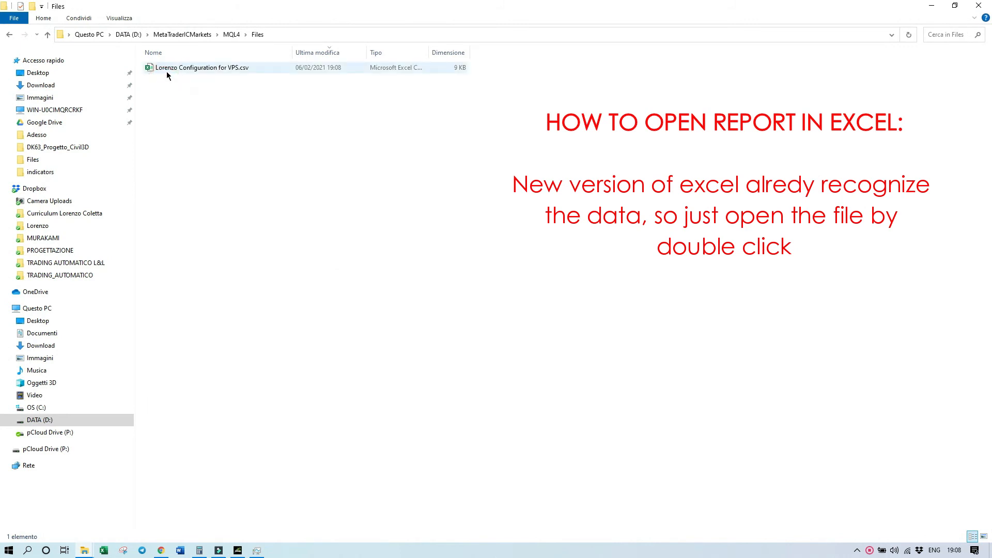
Open the exported CSV report in Excel to view its columns, and close it without saving changes
left_click(166, 71)
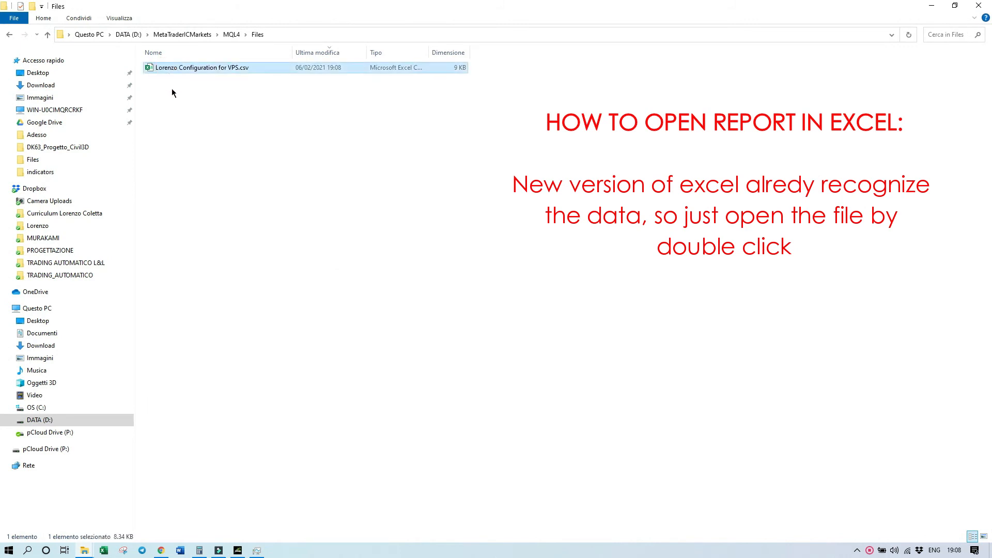
double_click(177, 69)
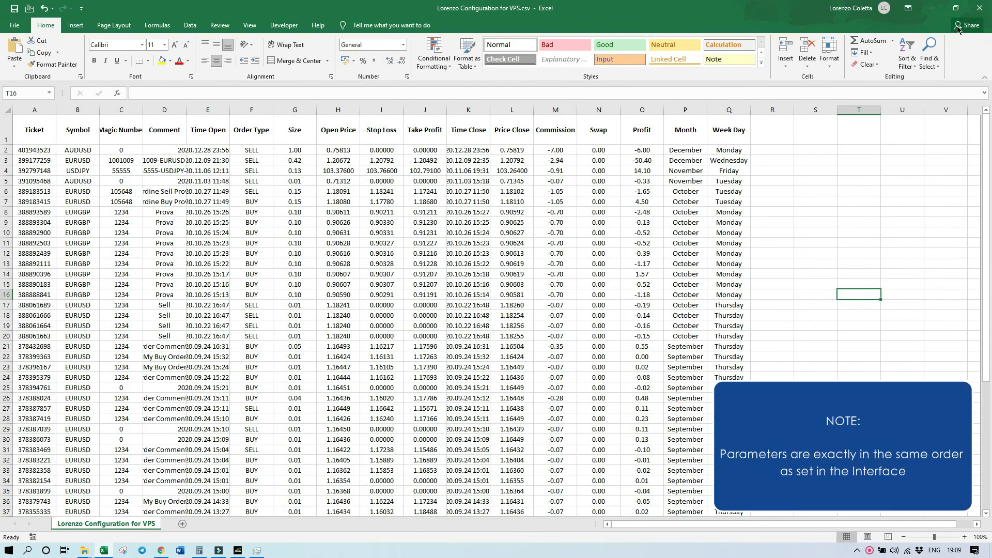
left_click(971, 9)
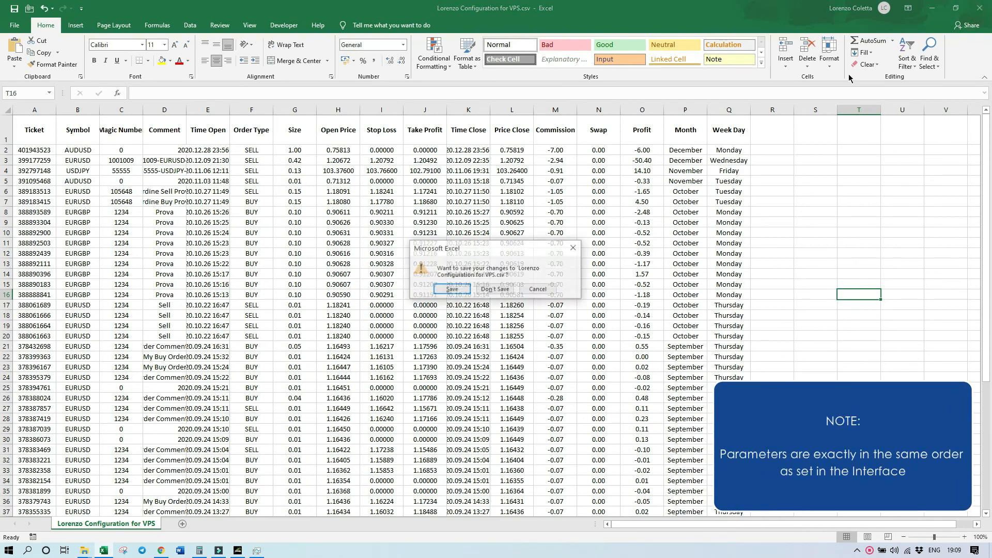
left_click(495, 289)
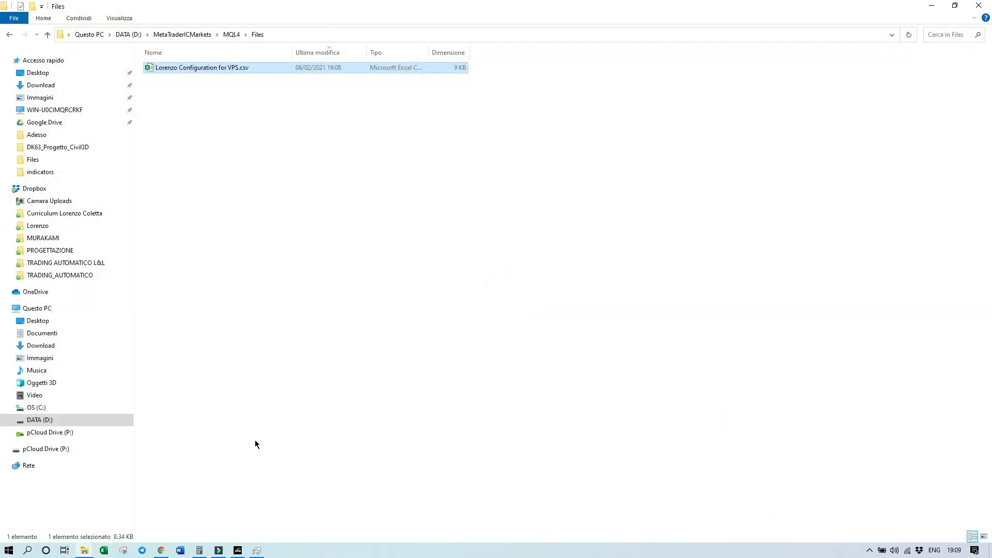
Create a blank workbook in Excel and start a Text/CSV import of the exported VPS configuration report
left_click(103, 551)
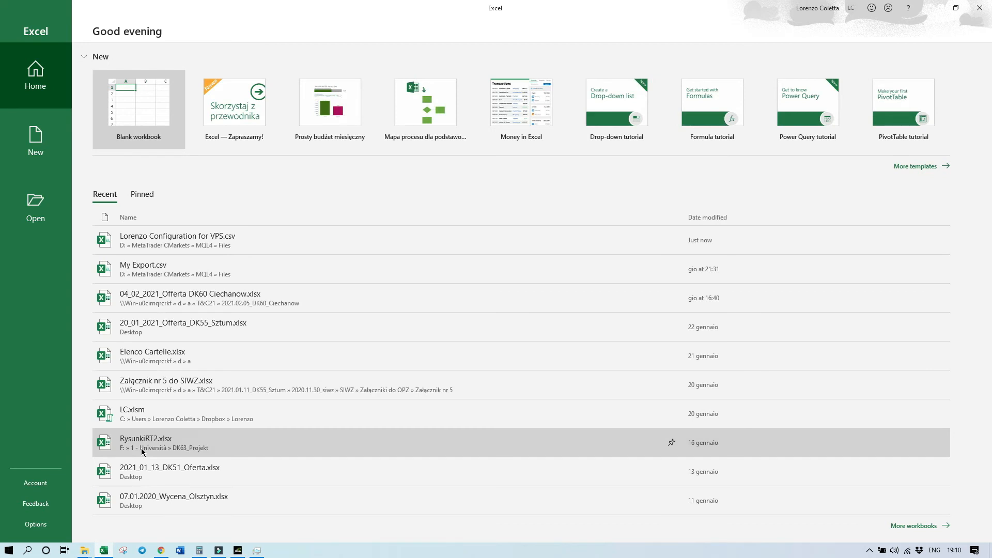
left_click(145, 104)
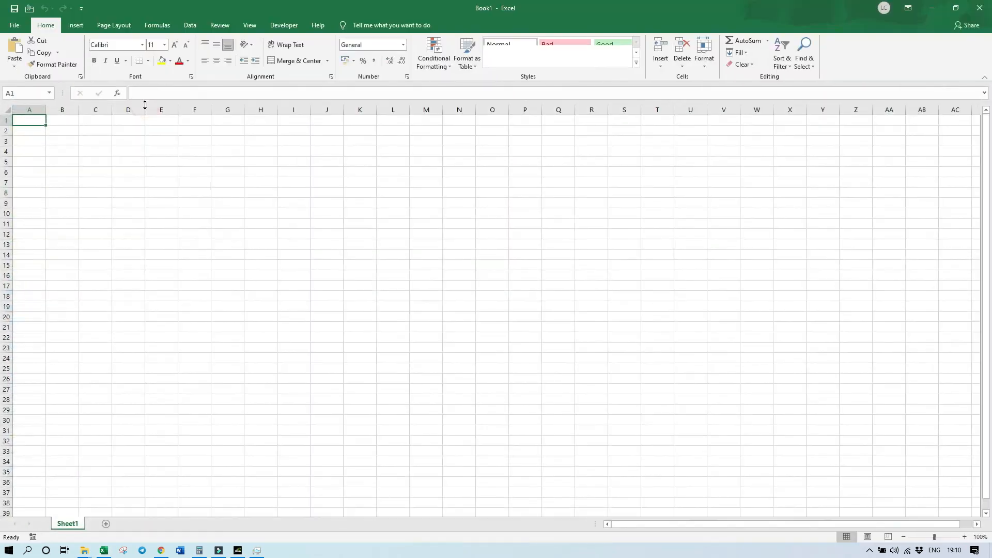
left_click(190, 24)
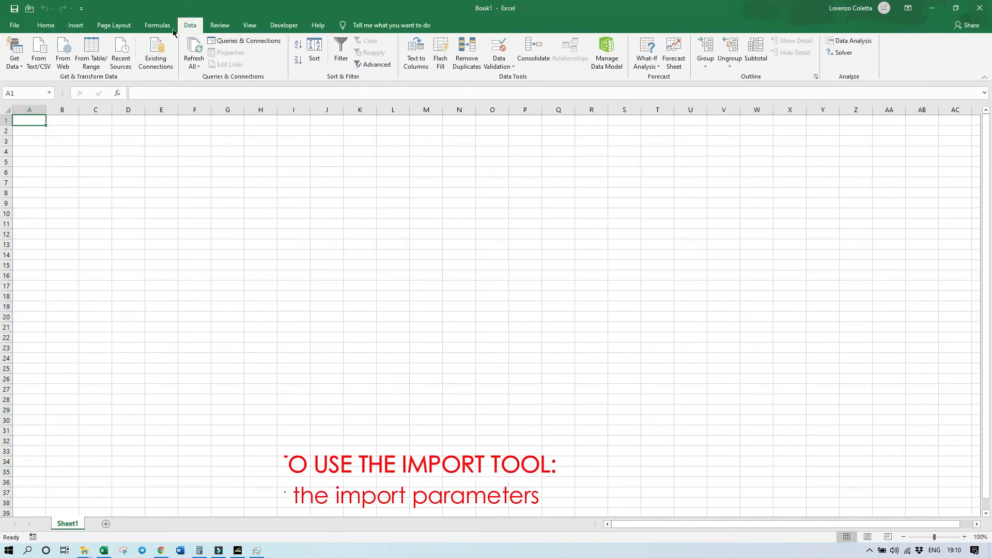
left_click(37, 53)
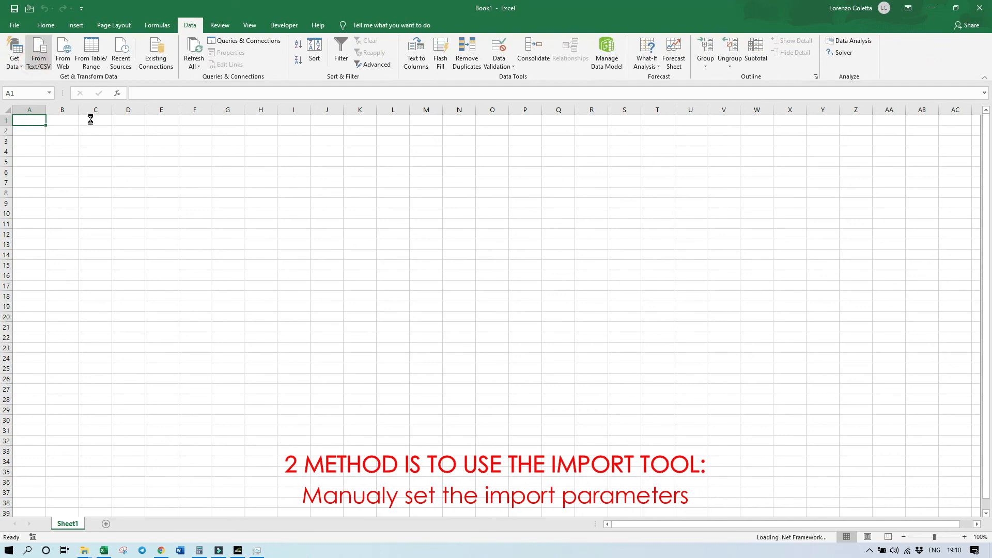
left_click(406, 262)
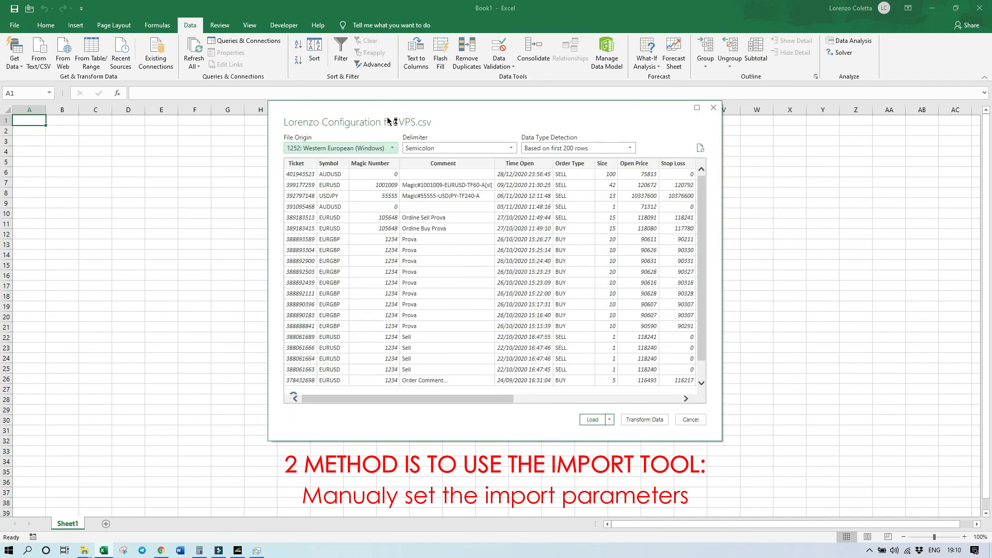
Choose Semicolon as the delimiter in the import preview and close it without loading the data
left_click(511, 148)
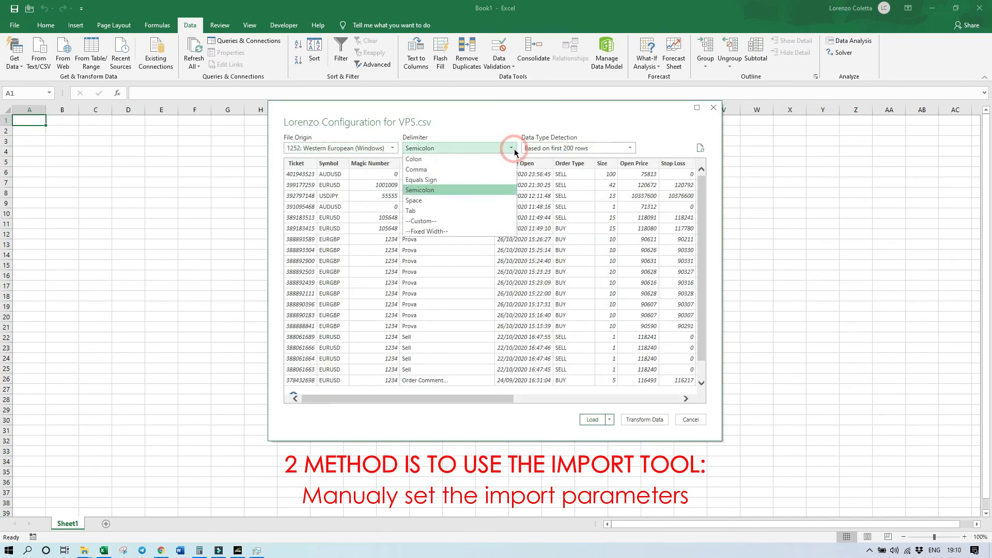
left_click(478, 190)
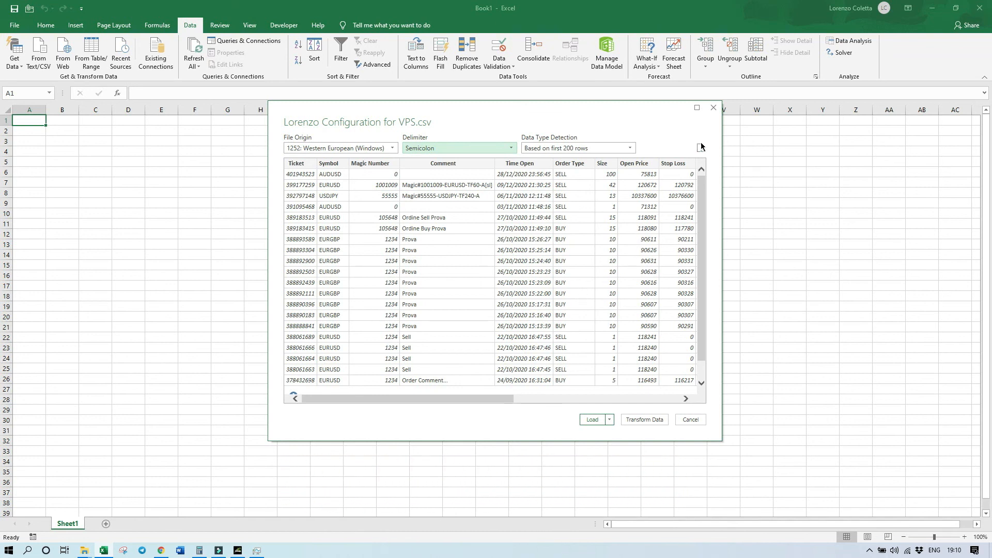
left_click(714, 108)
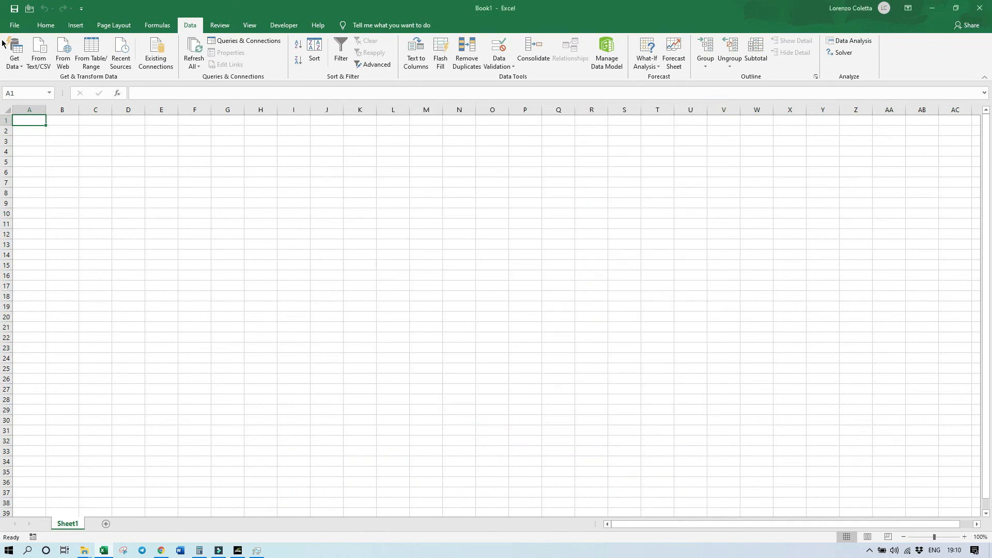
Examine the decimal and thousands separator settings in Excel's advanced options, and close the options
left_click(14, 26)
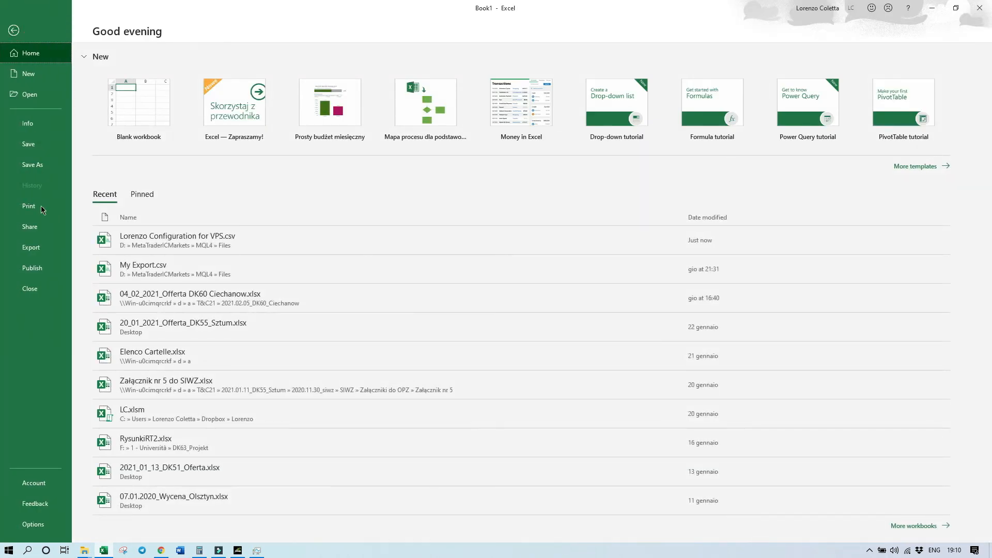
left_click(55, 532)
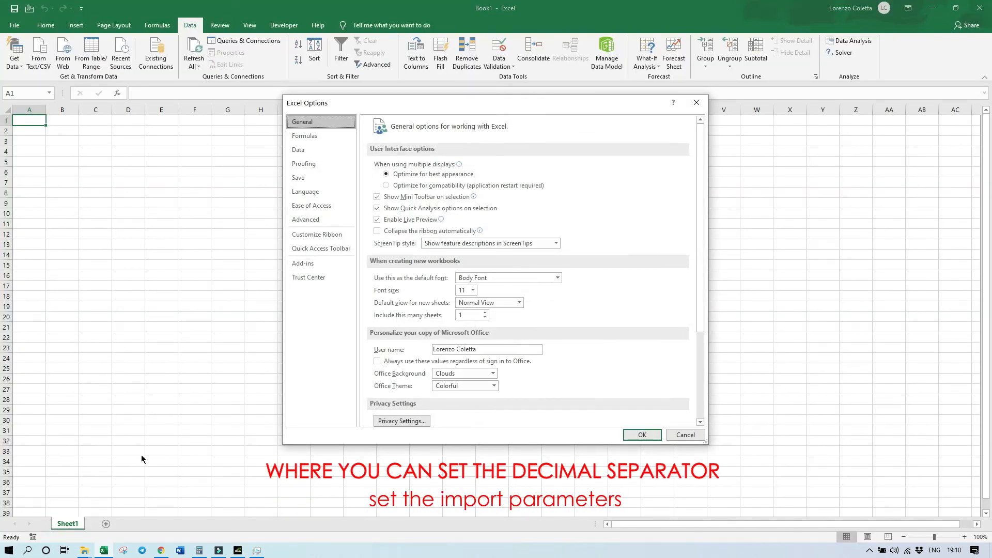
left_click(330, 219)
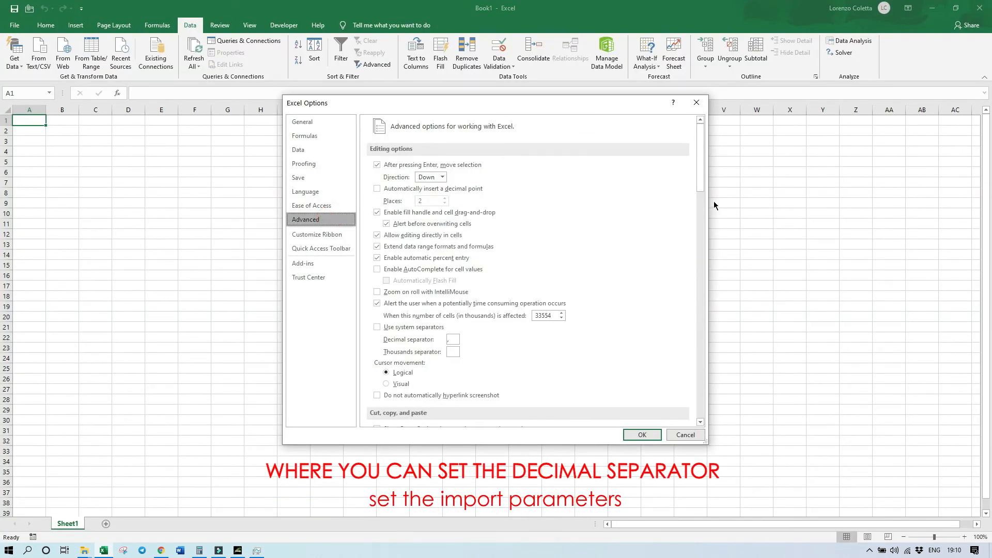
scroll(700, 188, "down", 3)
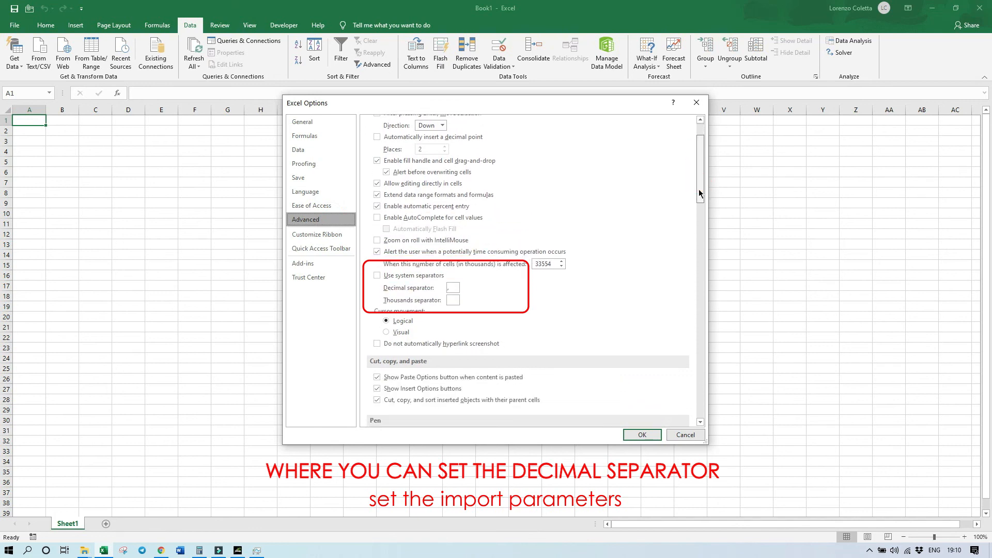
left_click(652, 439)
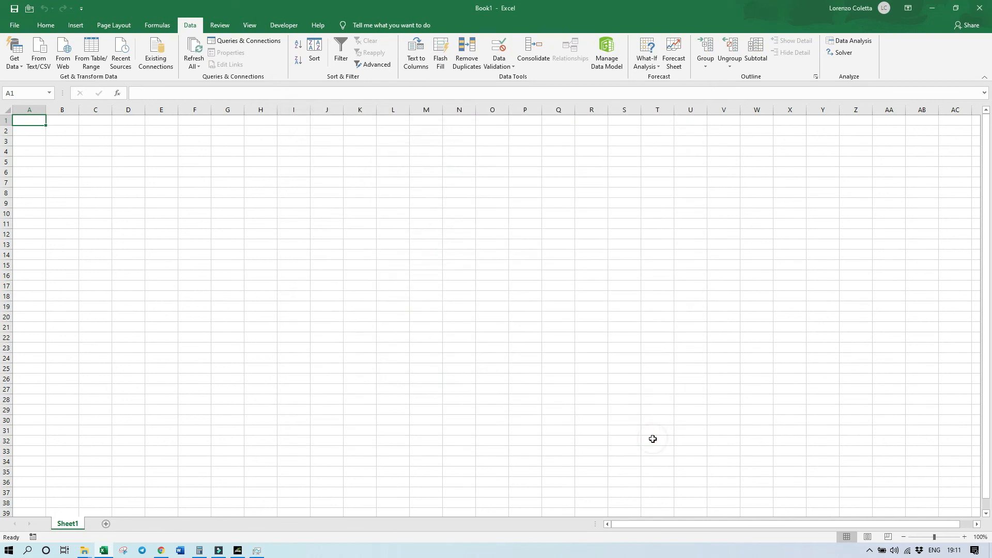
Switch to MetaTrader 4 and open the file format choices for the export in the MT4 To Excel panel
left_click(238, 549)
left_click(592, 172)
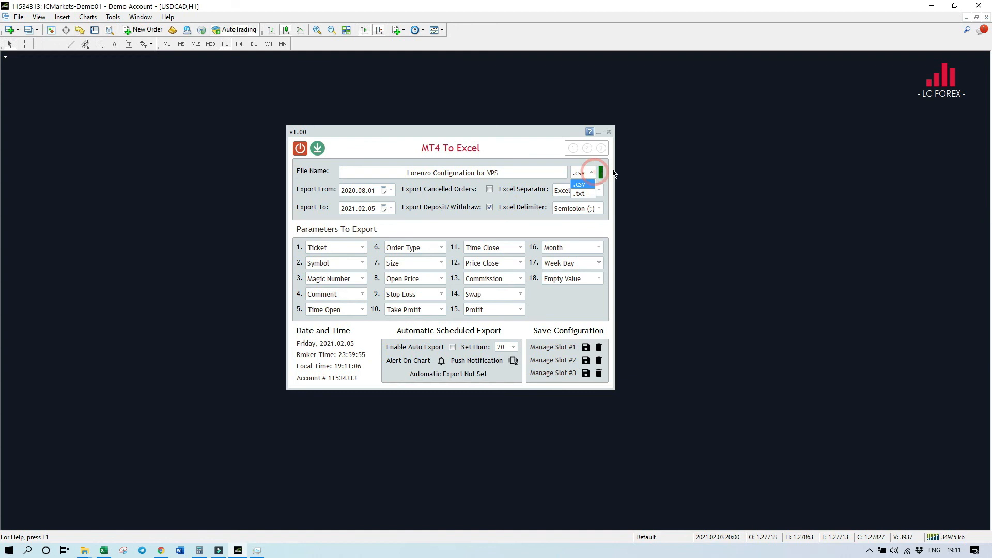